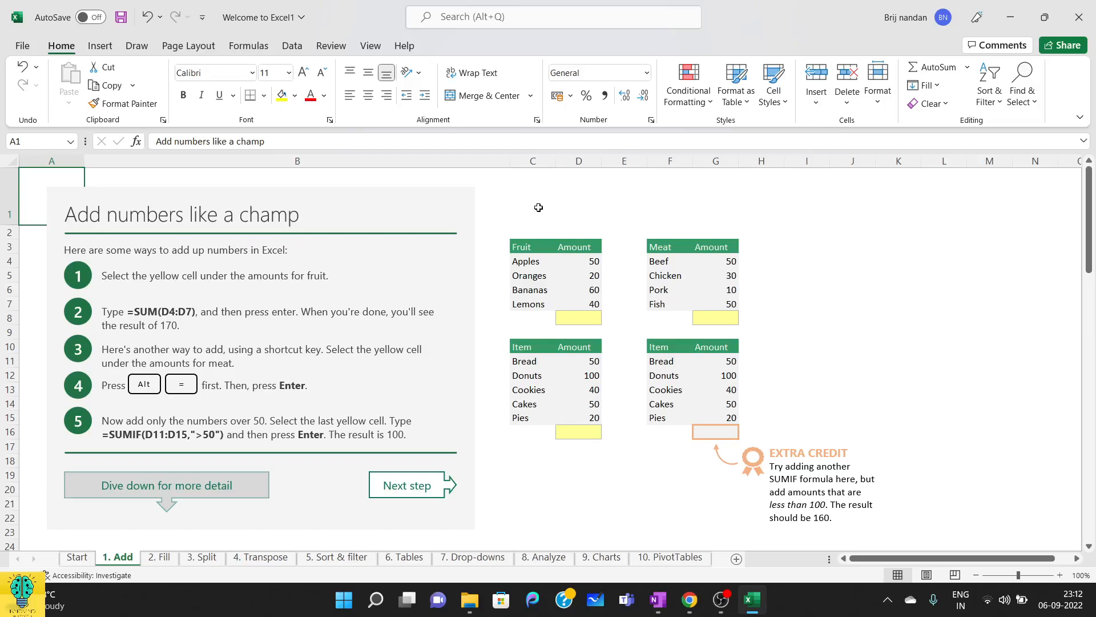
Total the fruit amounts in the yellow cell D8 with the formula =SUM(D4:D7)
left_click_drag(517, 246, 585, 308)
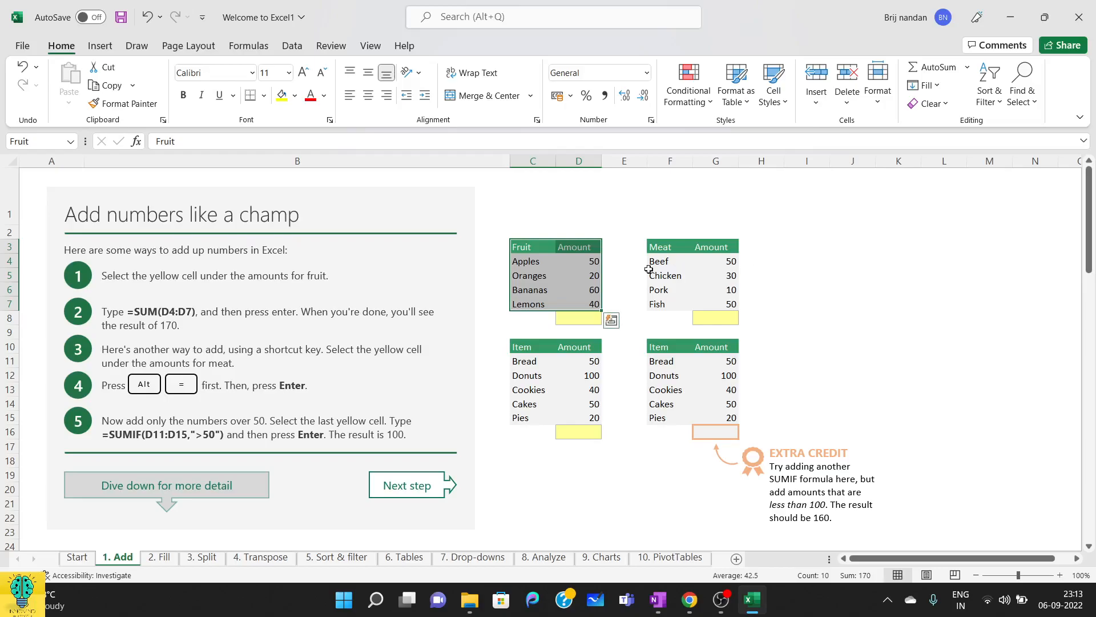
left_click(598, 266)
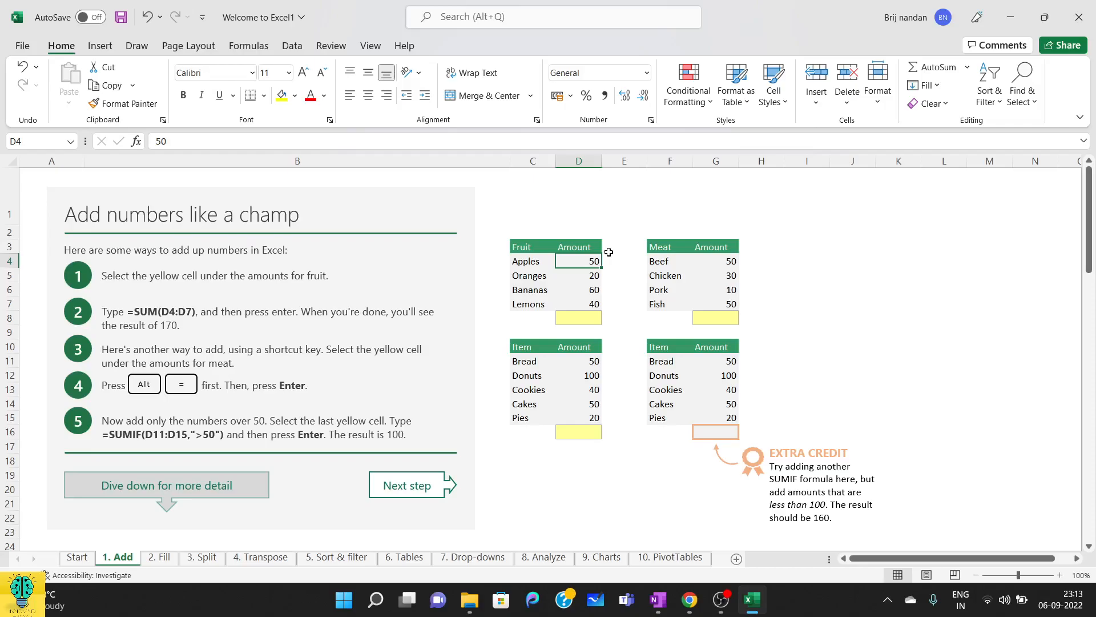
left_click(573, 316)
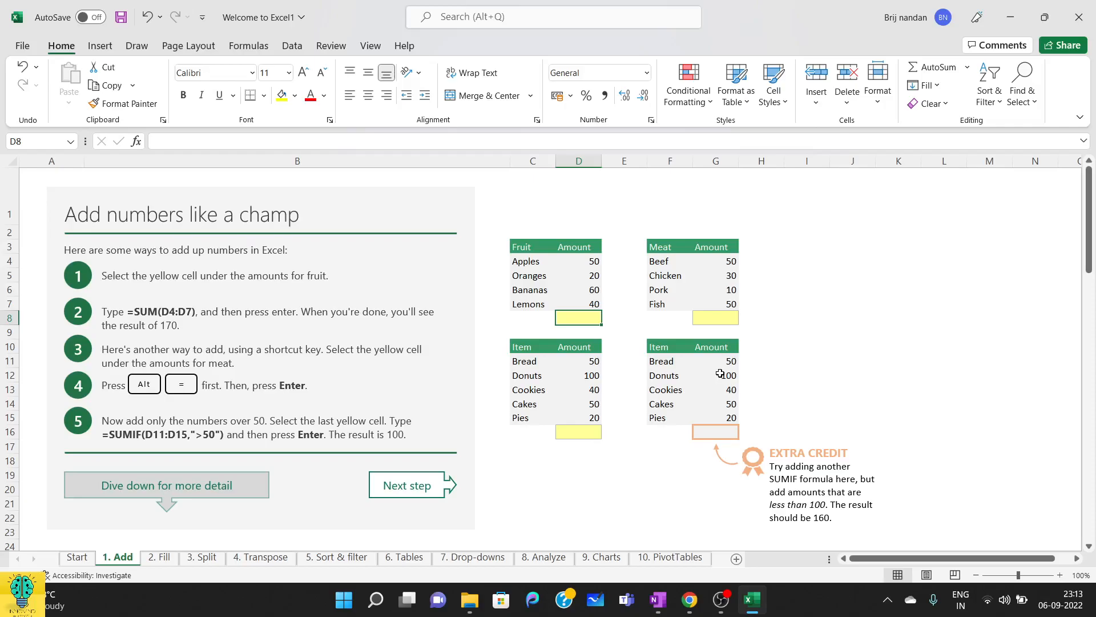
type("=")
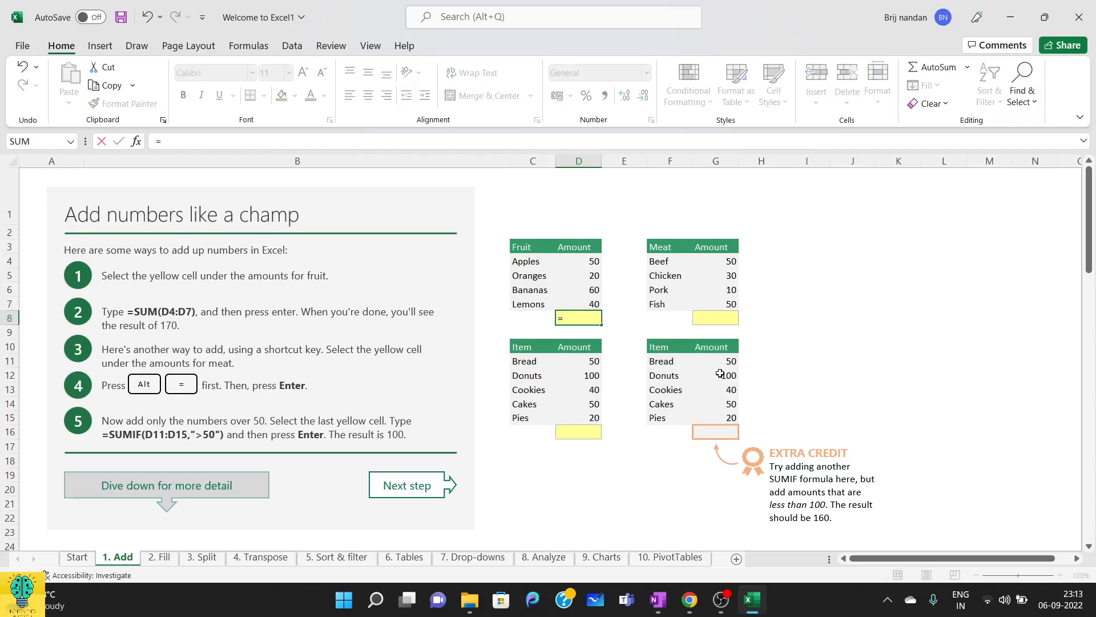
type("su")
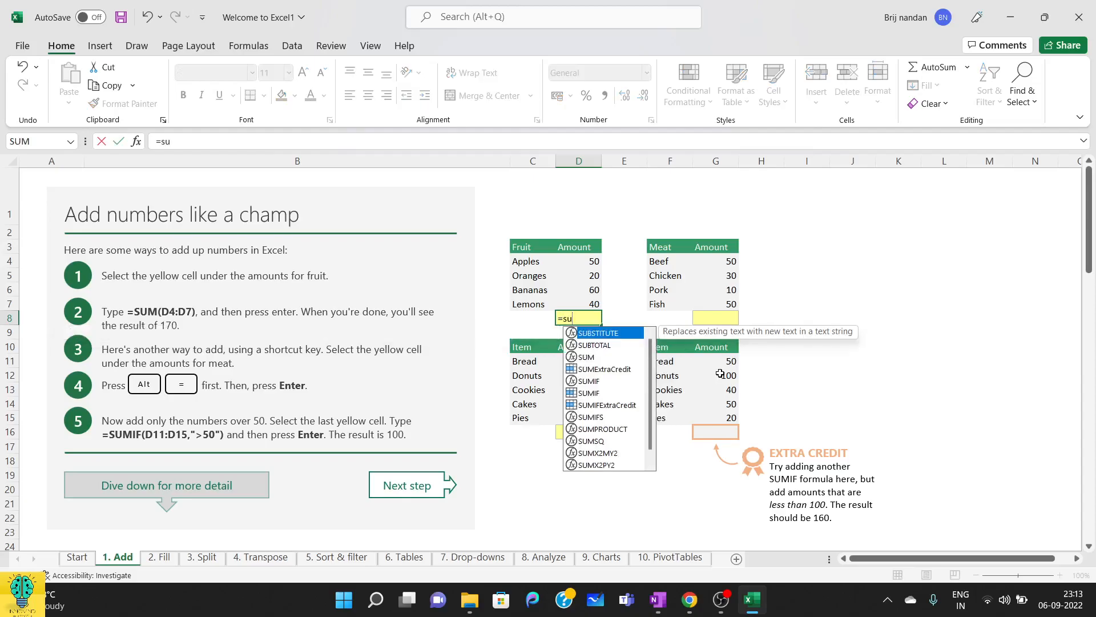
type("m")
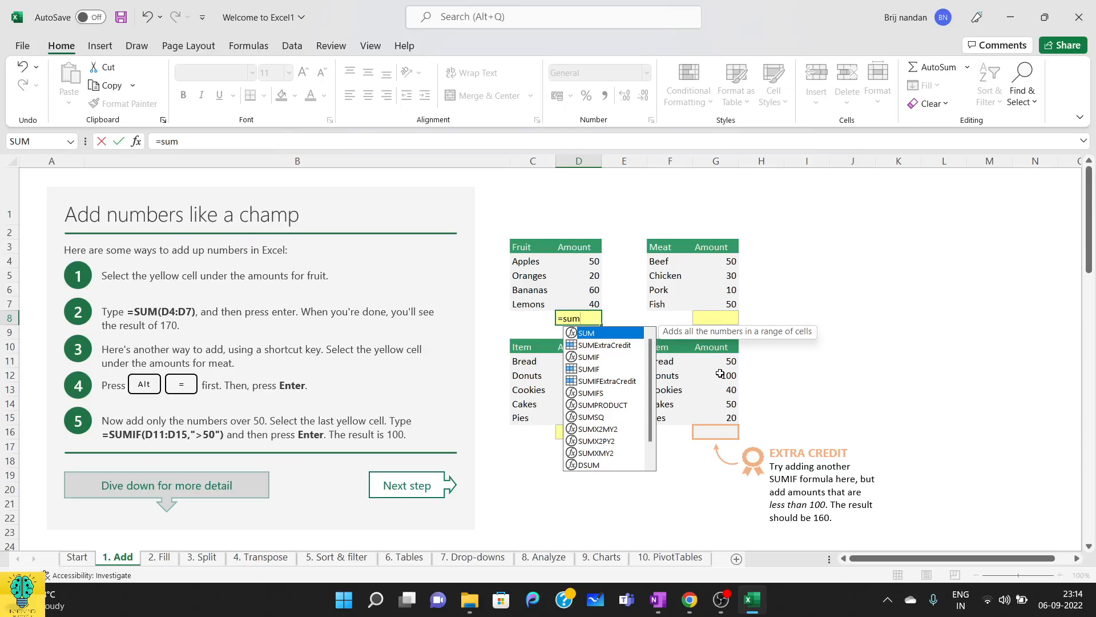
type("(")
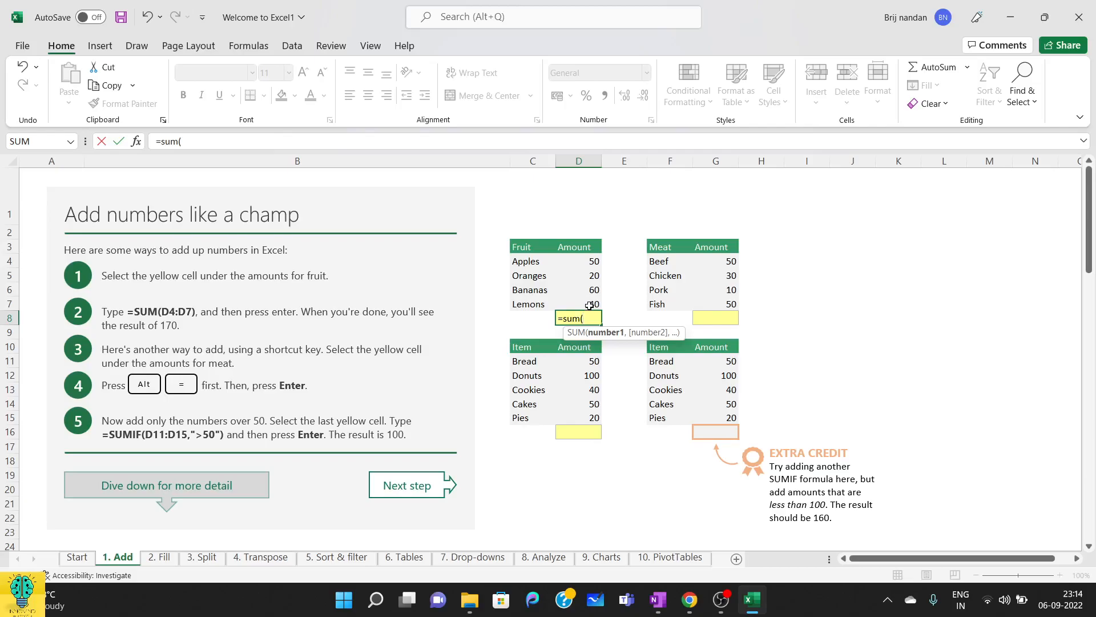
type("D")
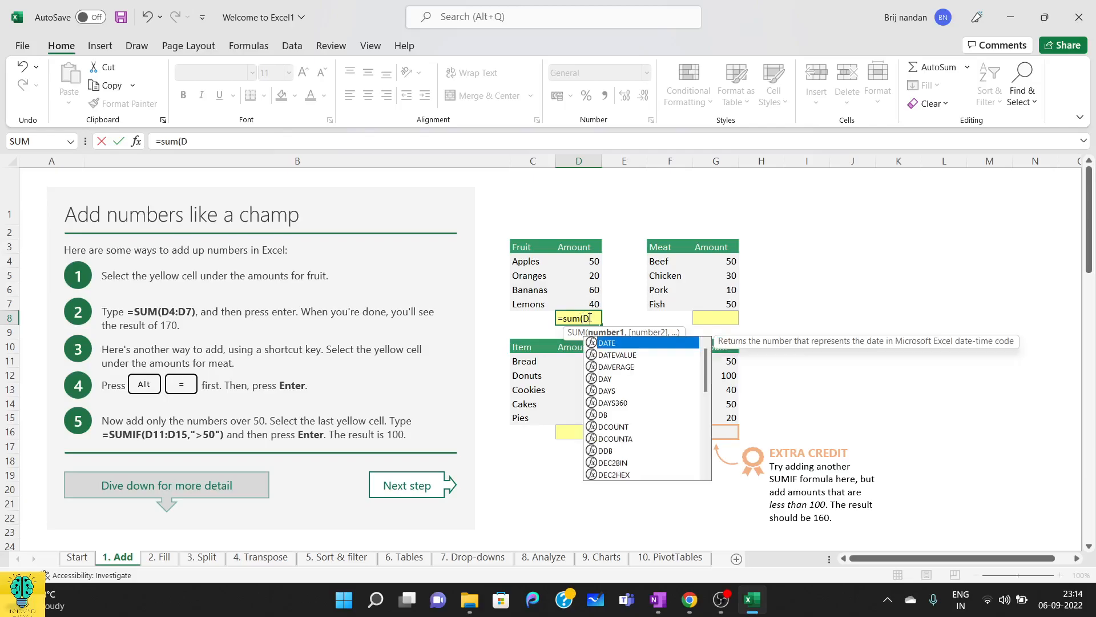
type("4:")
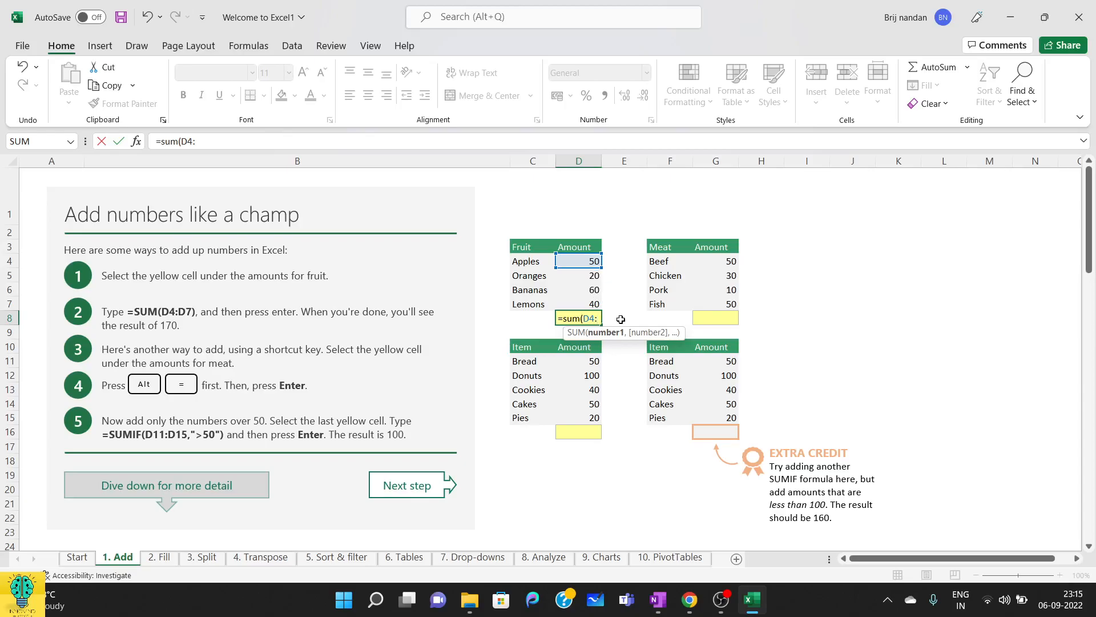
type("D7")
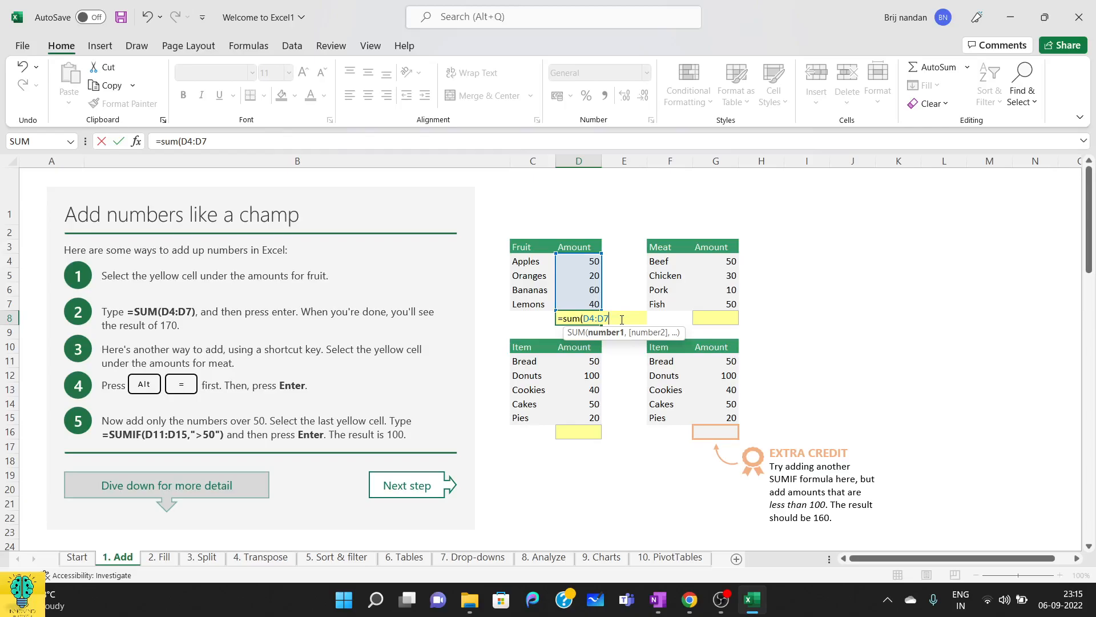
type(")")
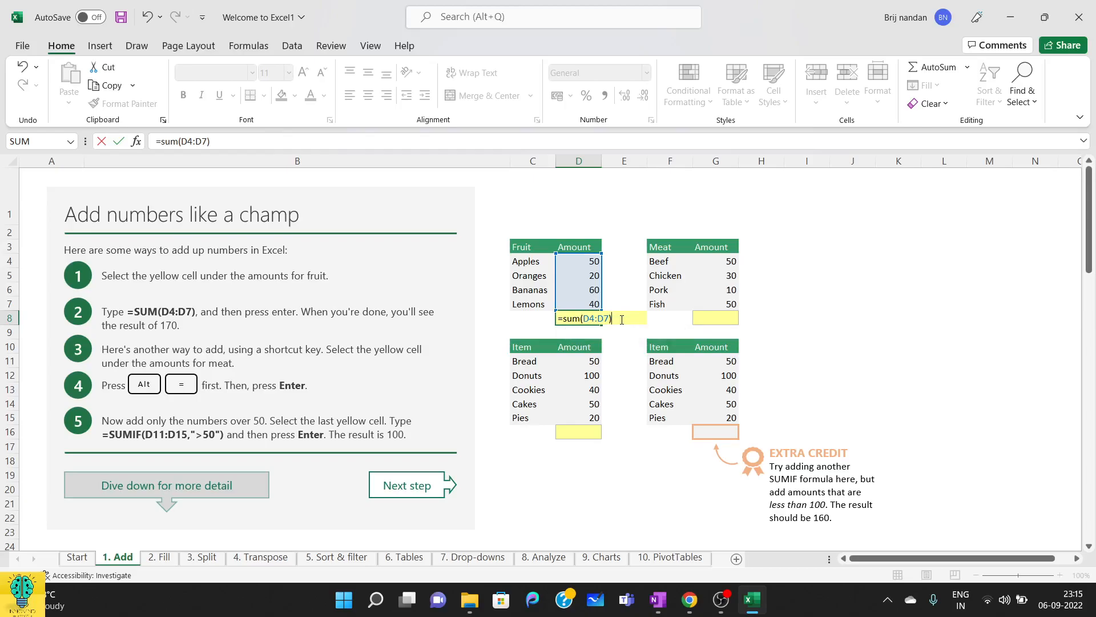
key("Return")
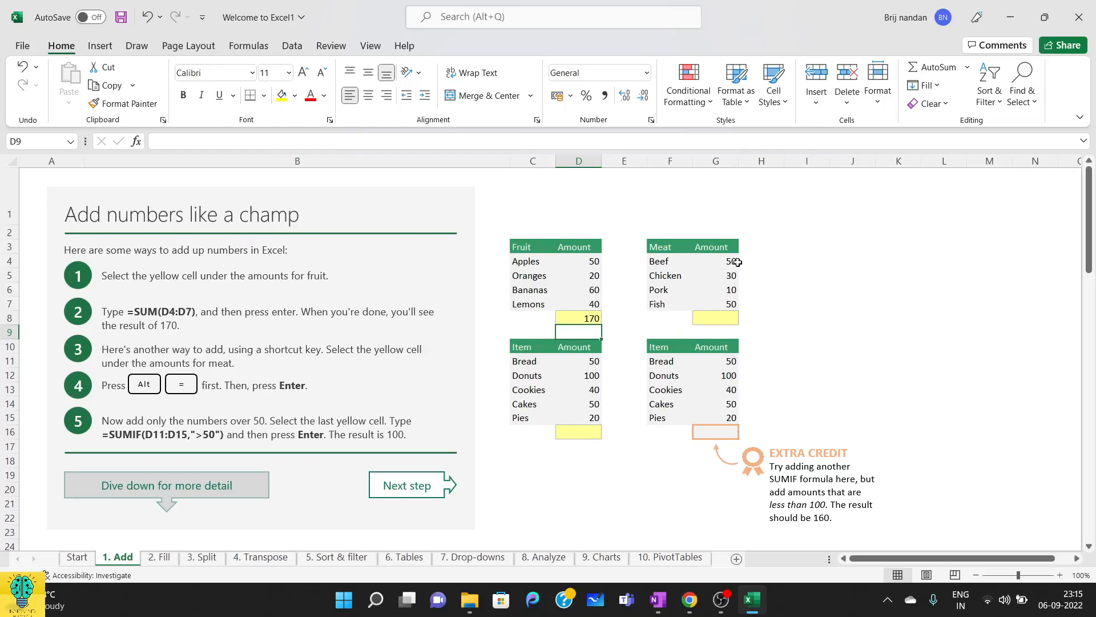
left_click(712, 320)
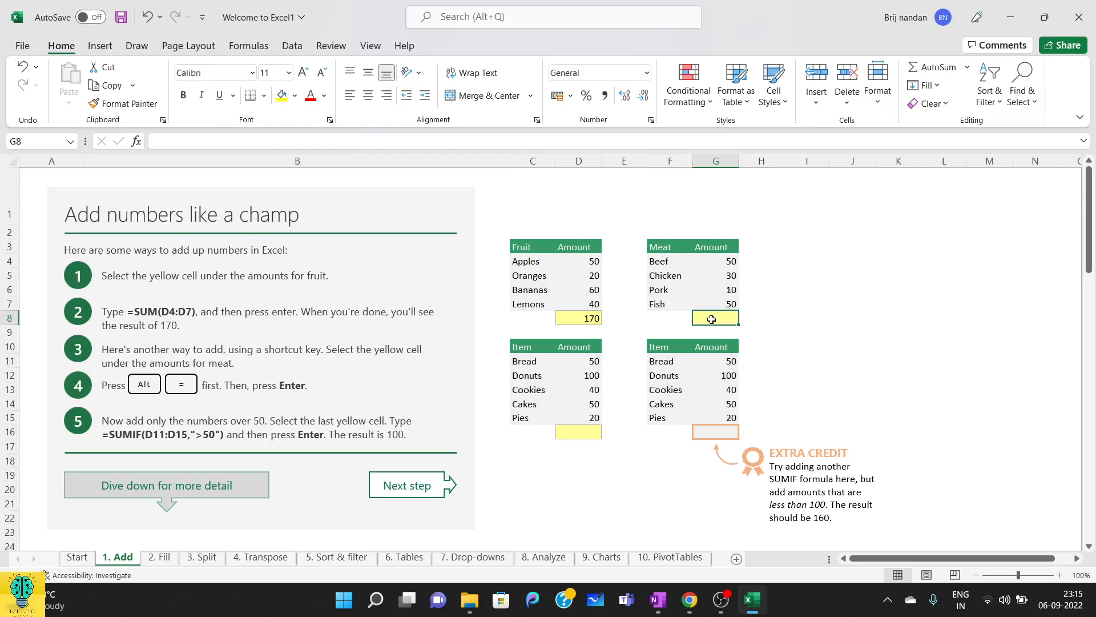
key("alt+equal")
key("BackSpace")
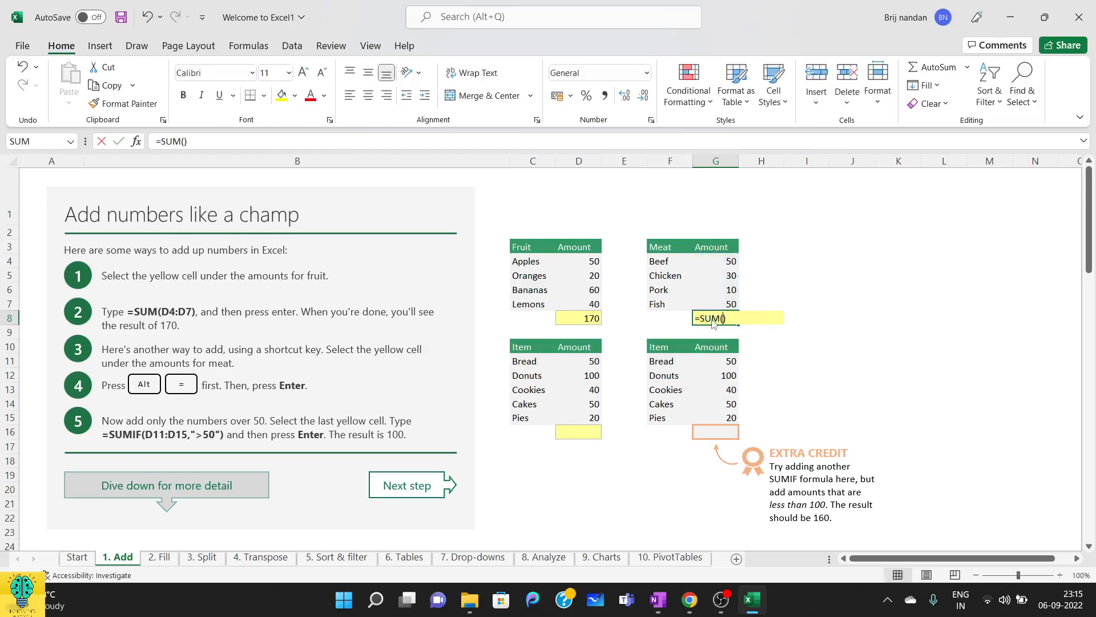
key("Return")
left_click(539, 374)
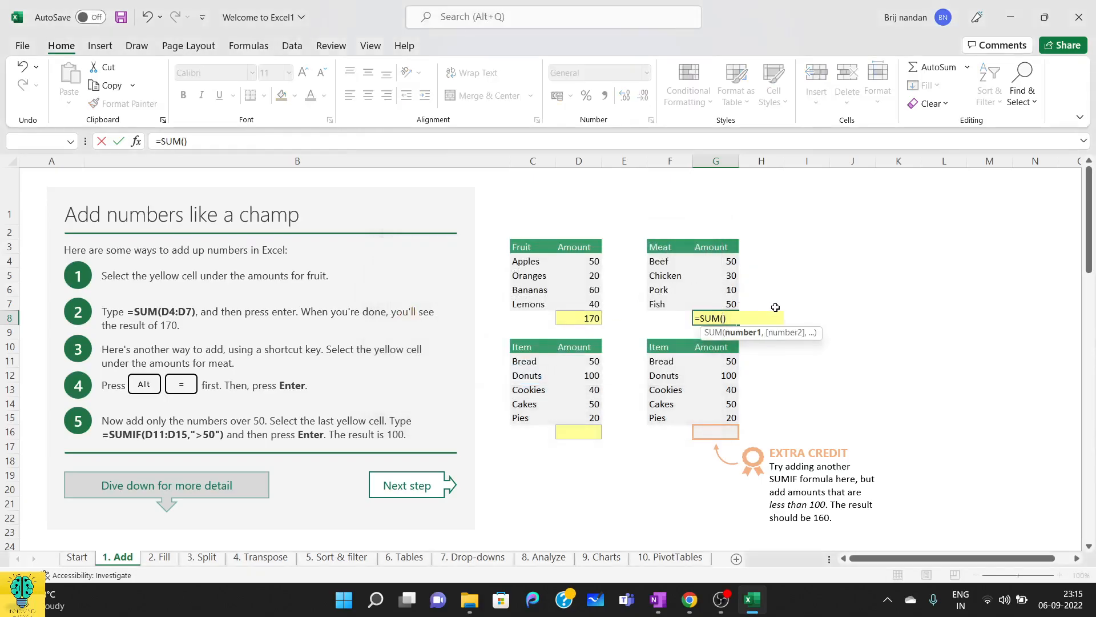
left_click(894, 300)
key("Escape")
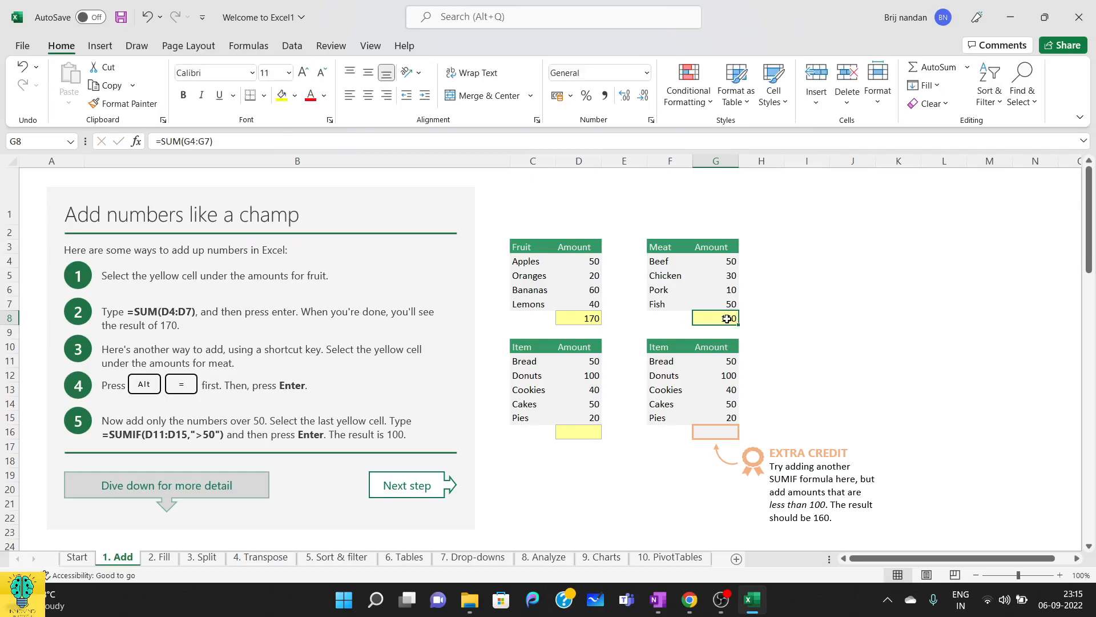
Clear cell G8 and total the meat amounts G4:G7 there with AutoSum
key("Delete")
key("alt+equal")
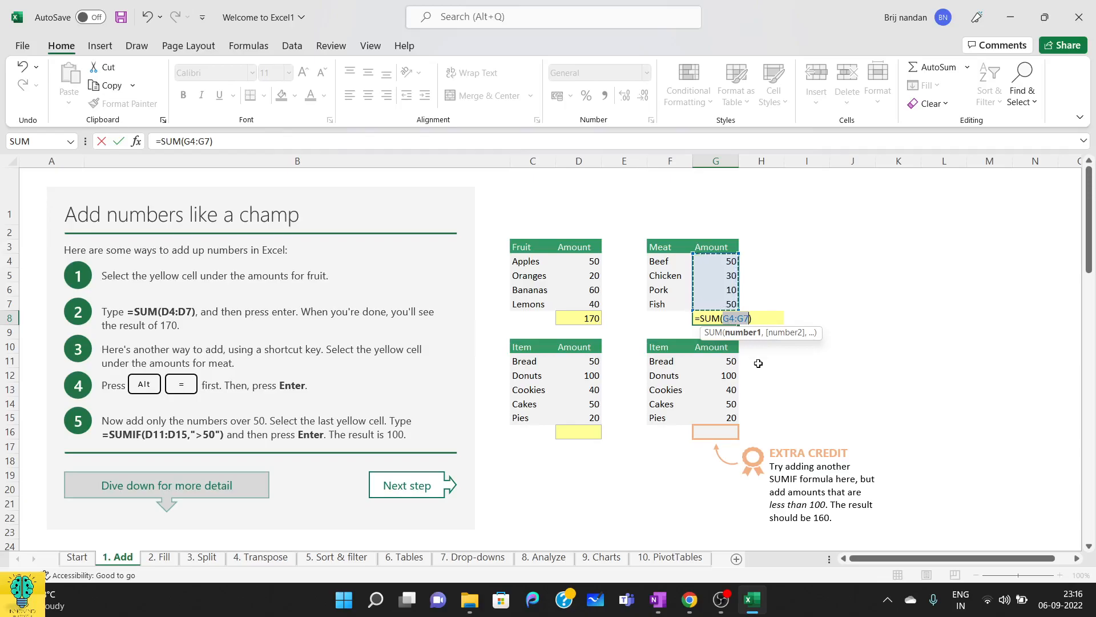
key("Return")
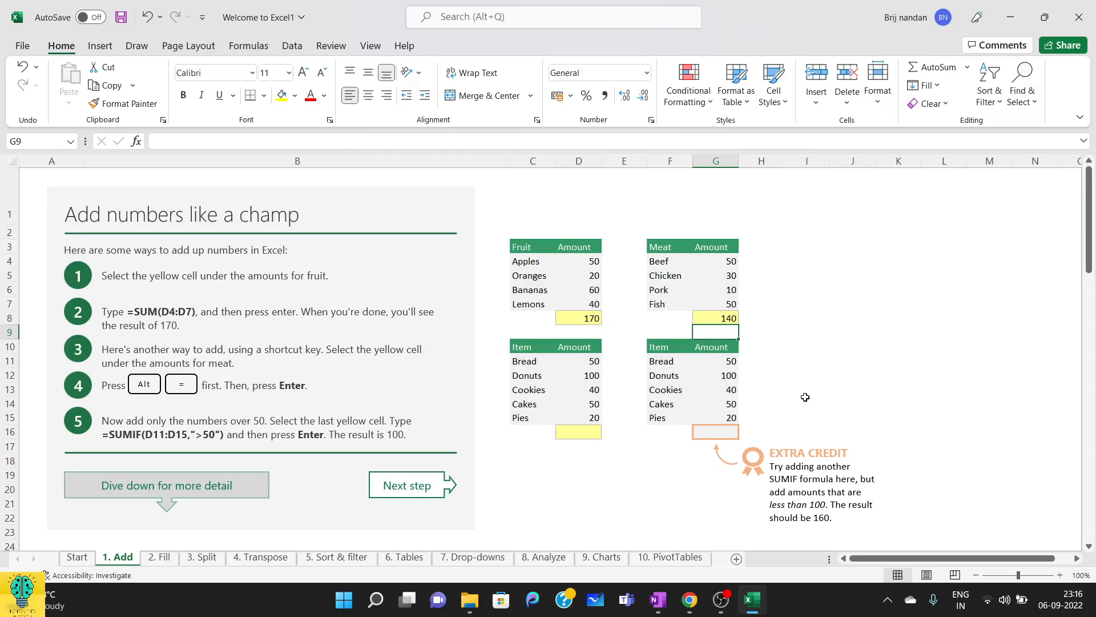
Begin a SUM formula in the yellow cell D16 with the item amounts D11:D15 as its first argument
left_click(592, 431)
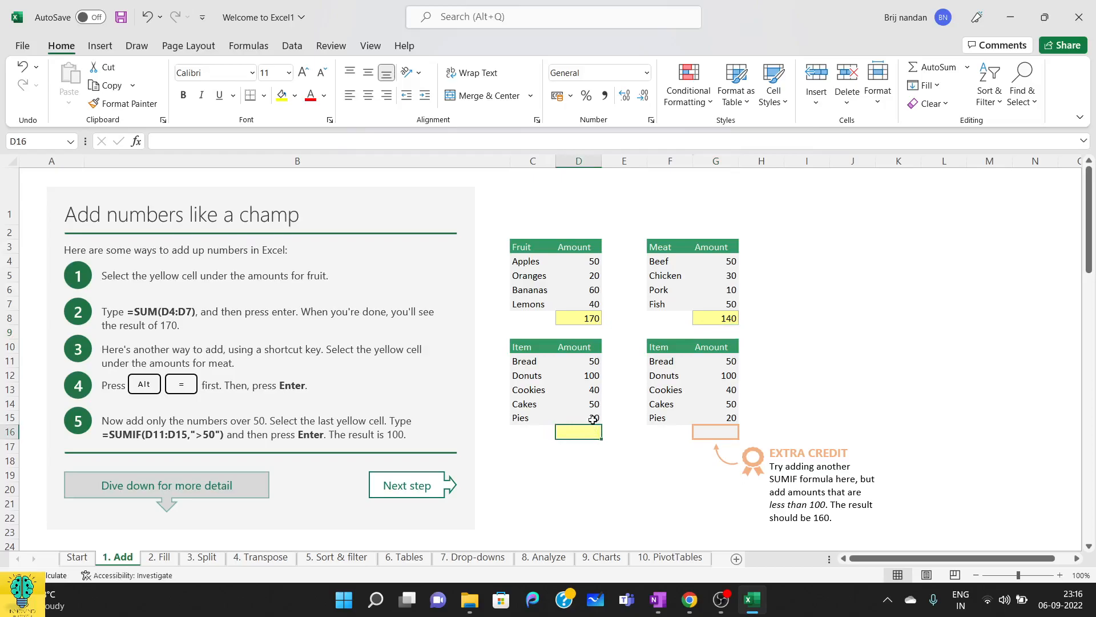
left_click(592, 364)
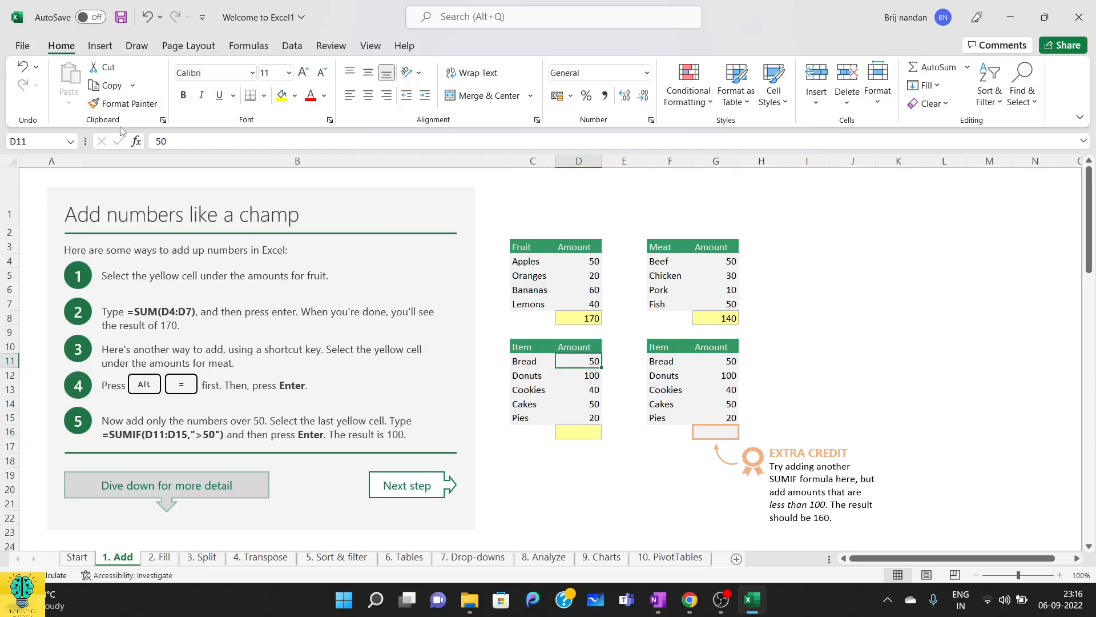
left_click(597, 420)
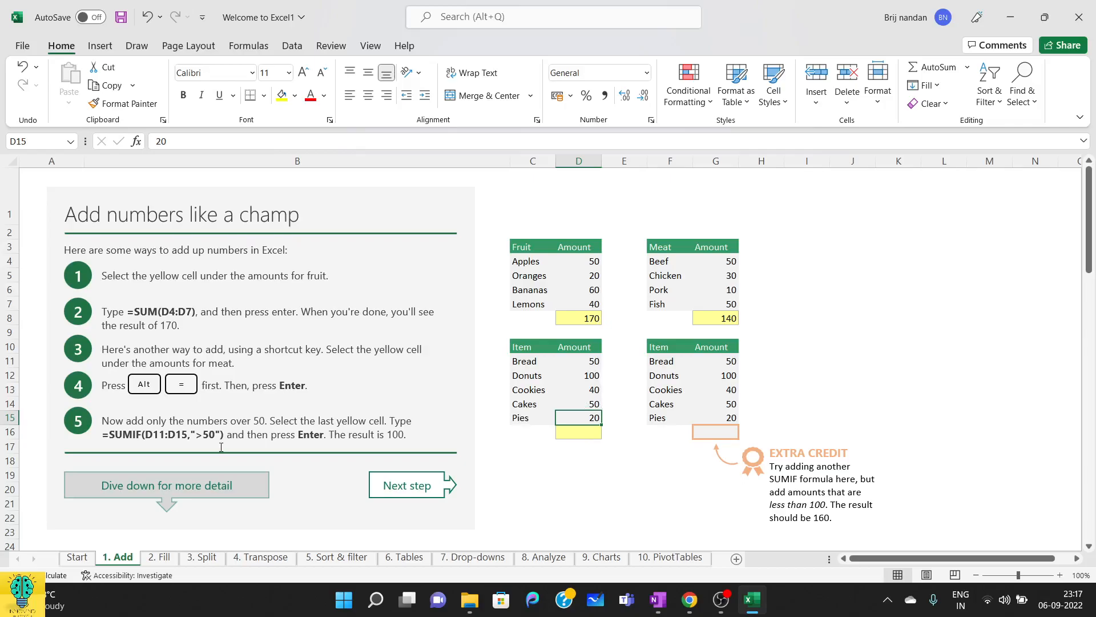
left_click(570, 431)
type("=")
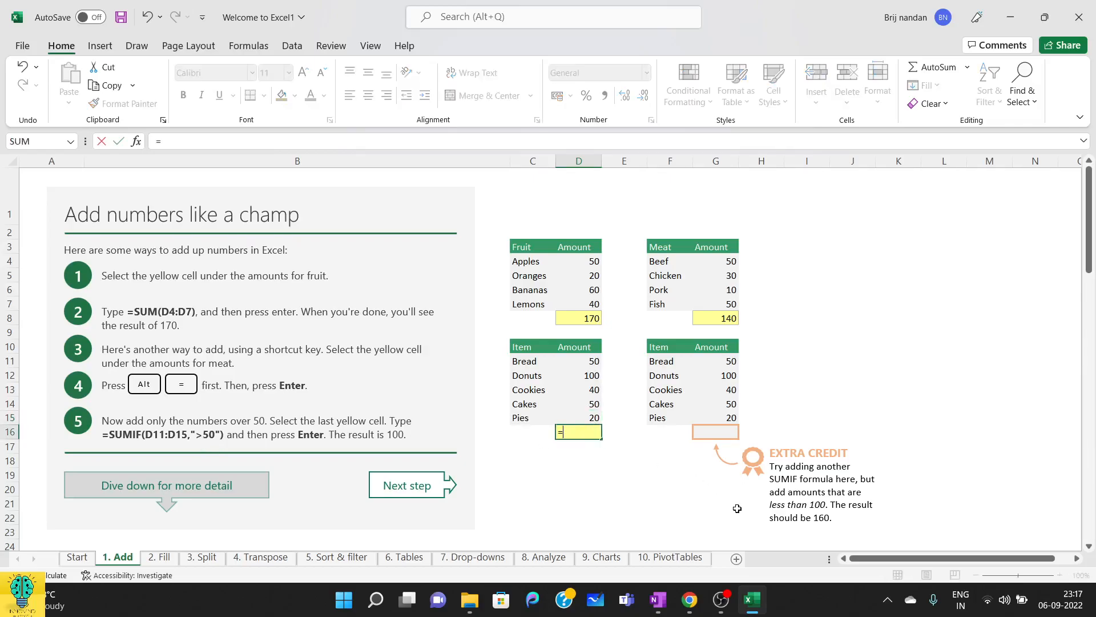
type("sum(")
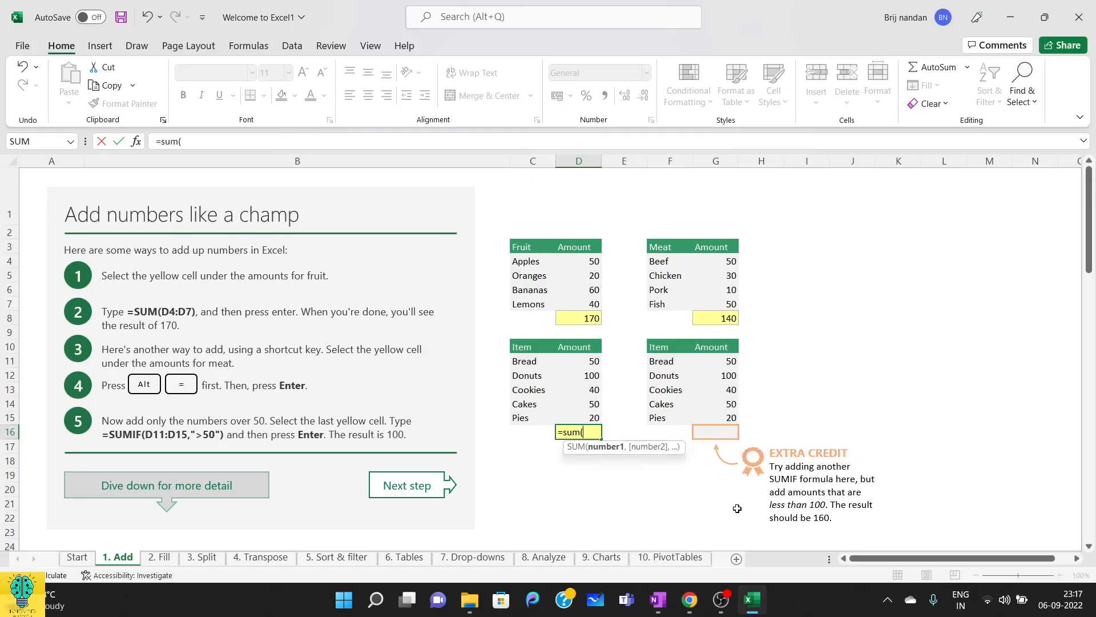
type("D")
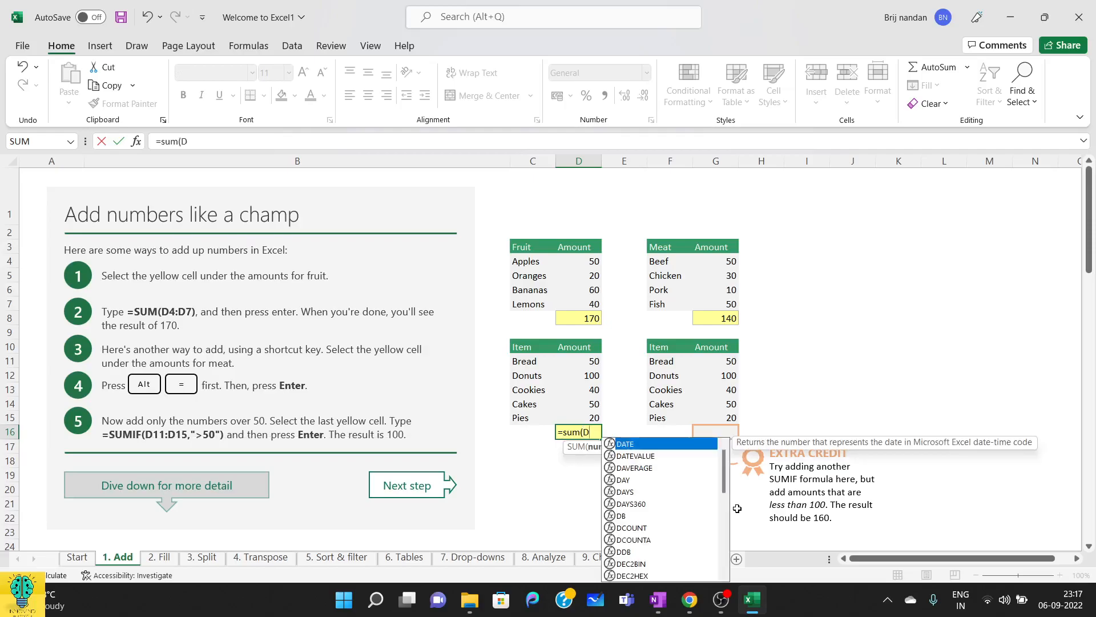
key("BackSpace")
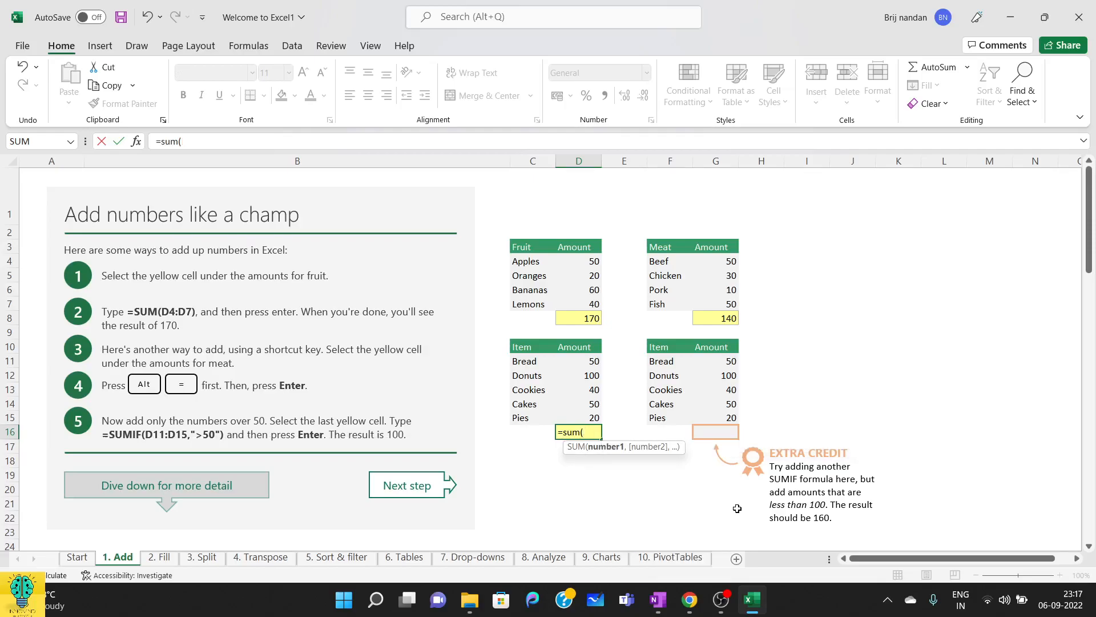
left_click(588, 359)
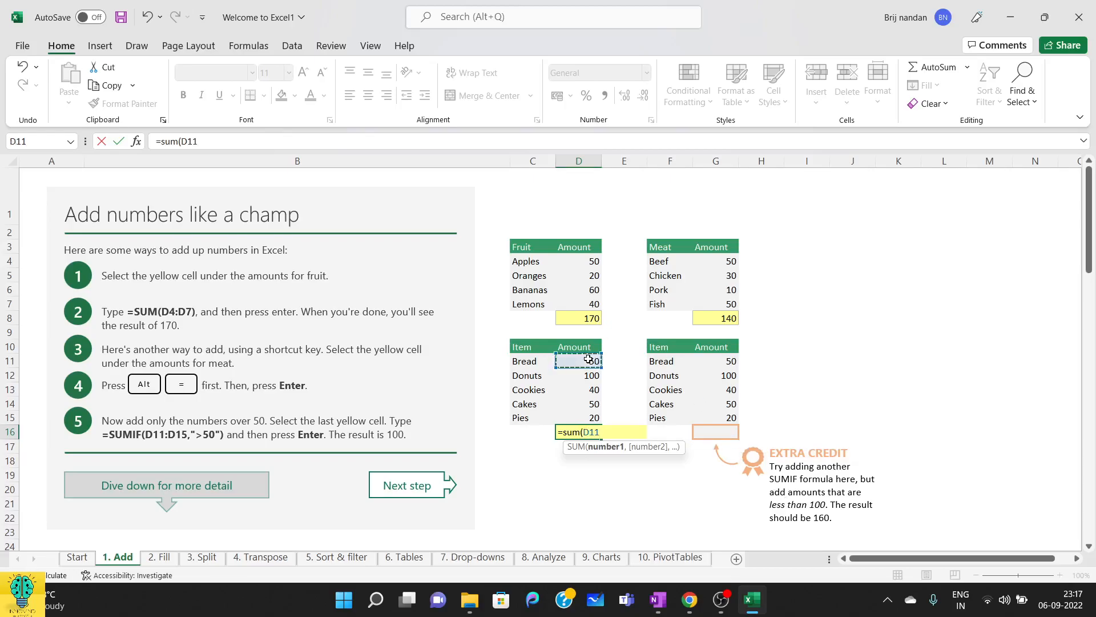
key("F8")
left_click(594, 420)
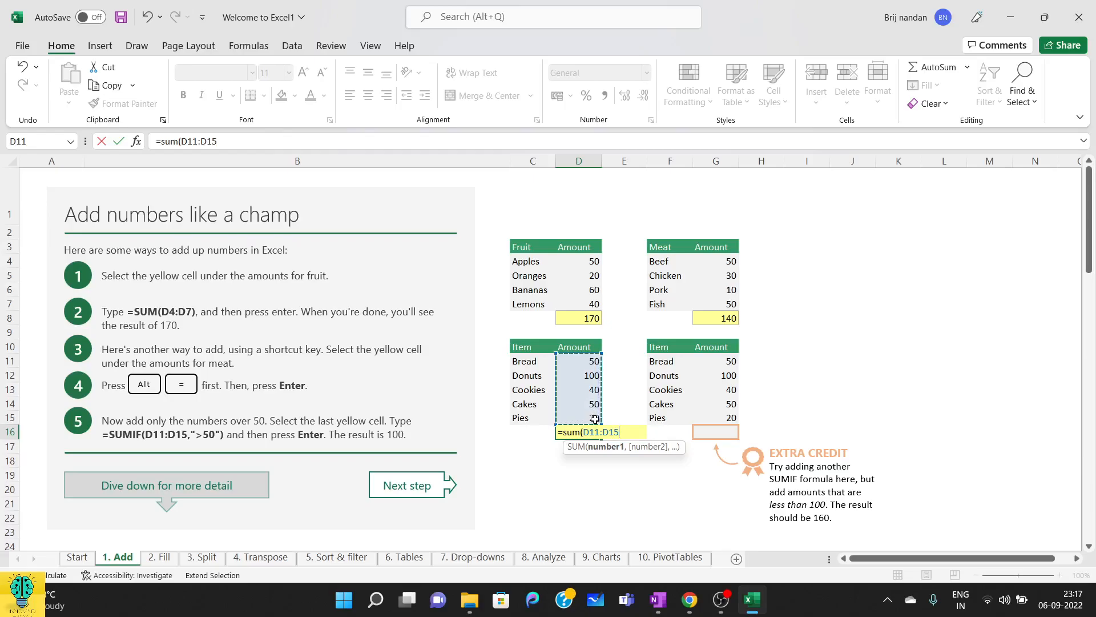
type(",")
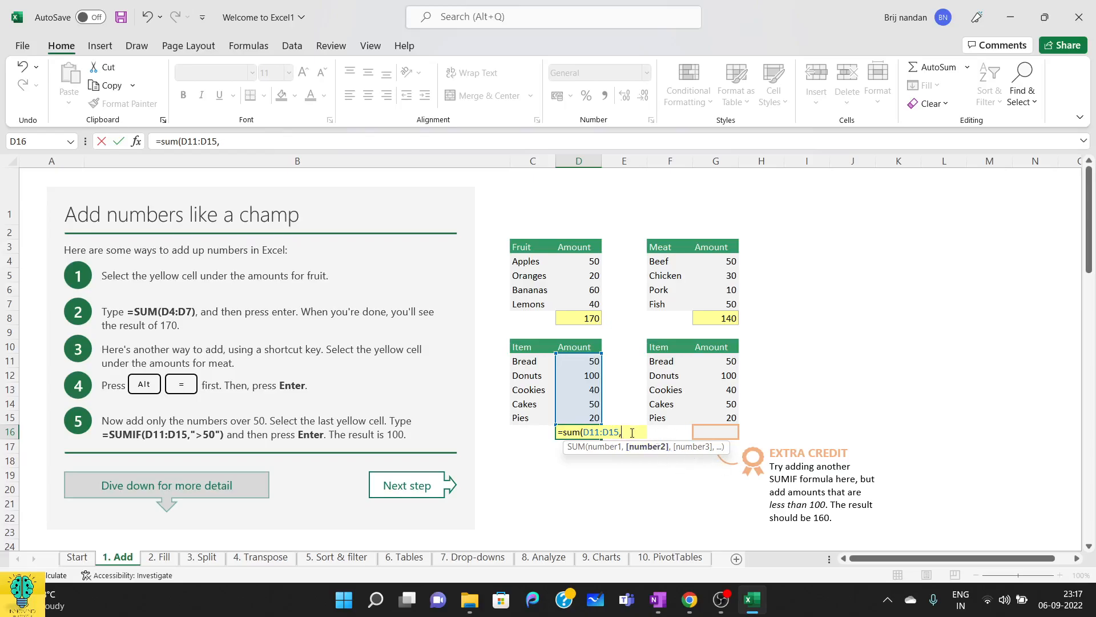
Change the function in the D16 formula to SUMIF, keeping the range D11:D15
left_click(580, 432)
type("if")
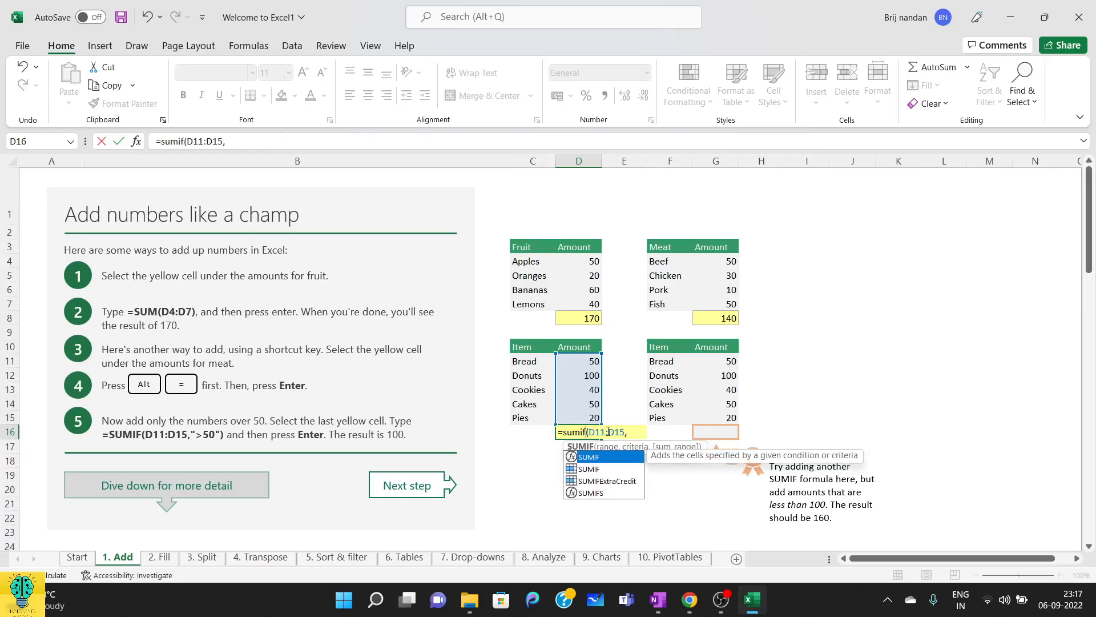
left_click(633, 432)
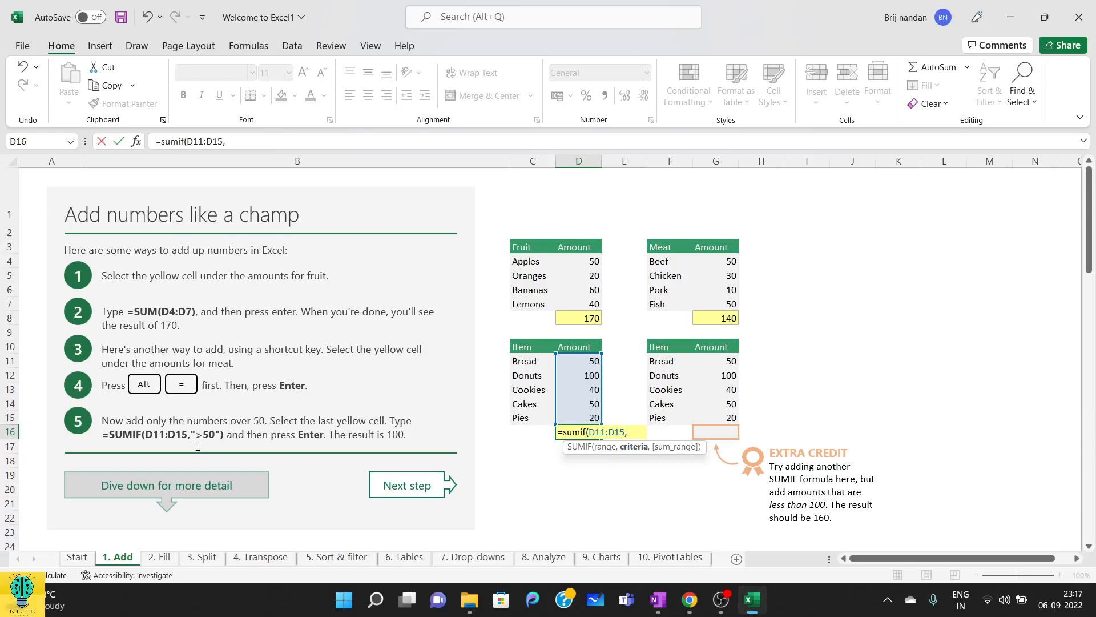
Complete the SUMIF formula in D16 with the criterion ">50" for the range D11:D15
left_click_drag(190, 431, 221, 431)
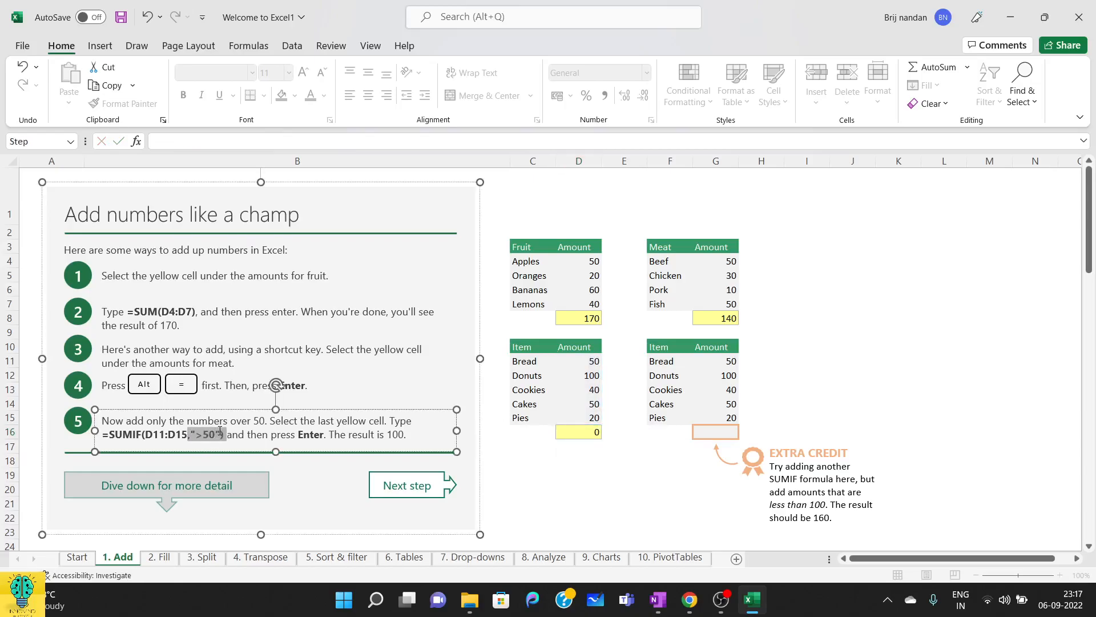
left_click(577, 428)
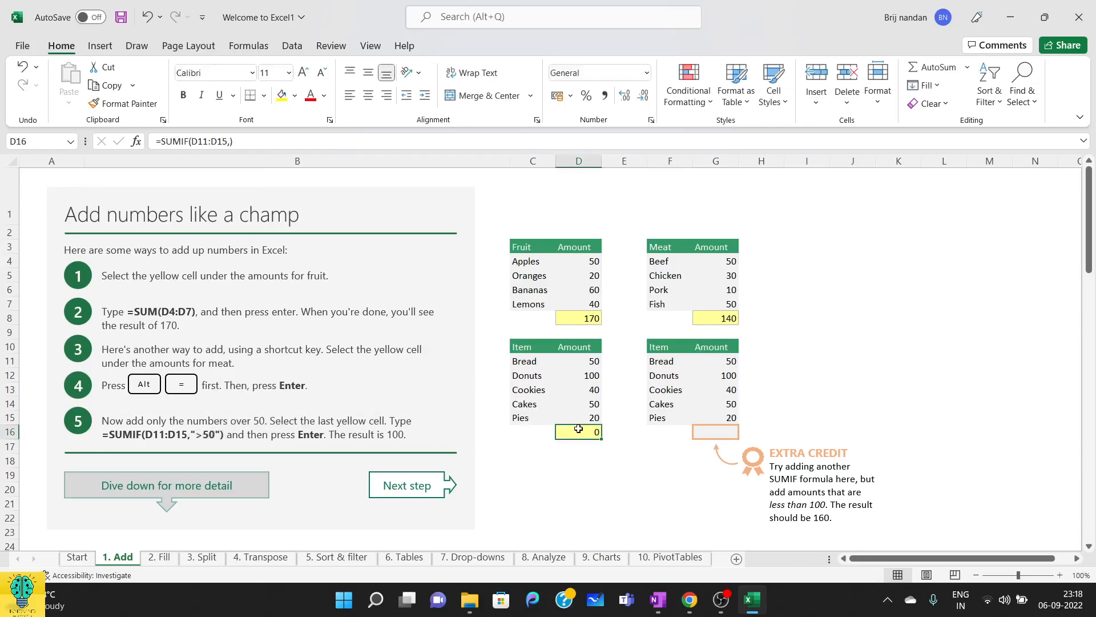
double_click(578, 428)
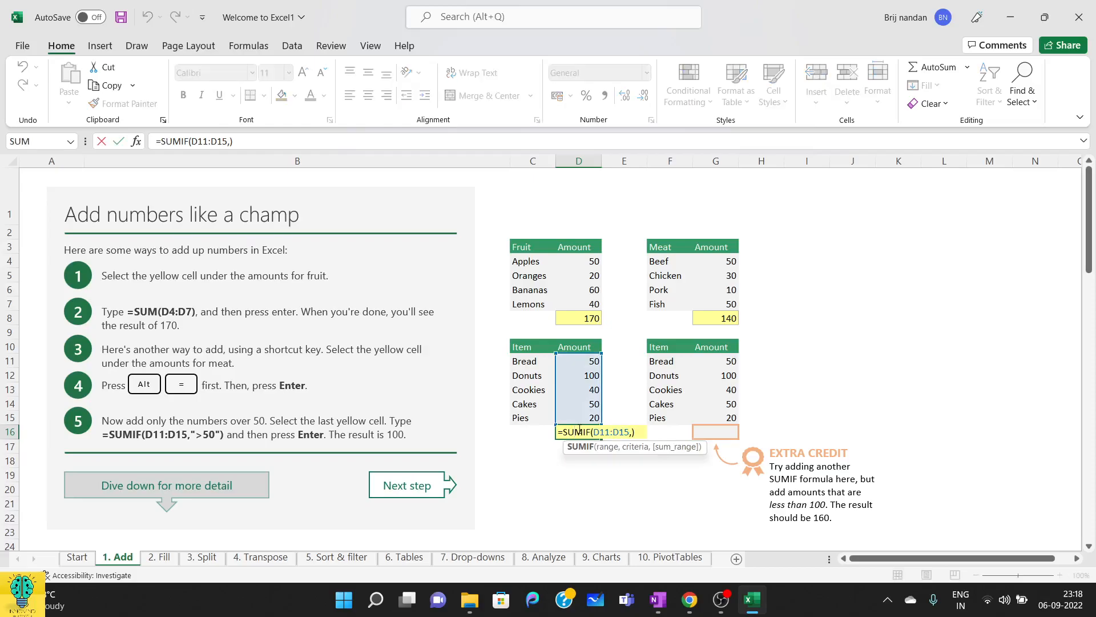
left_click(632, 433)
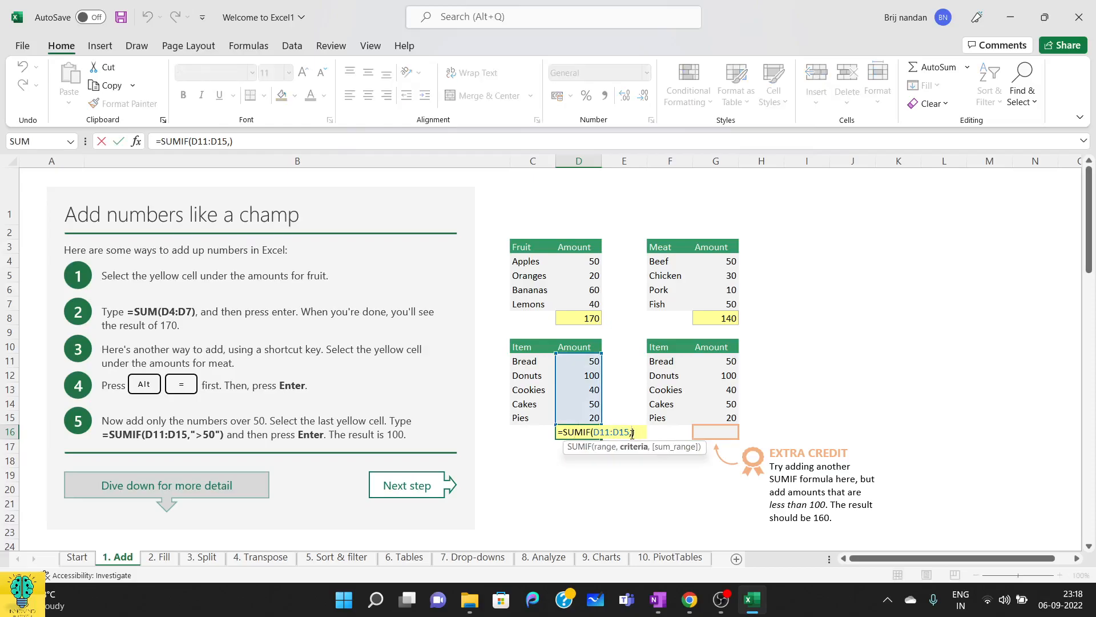
type("\">50\"")
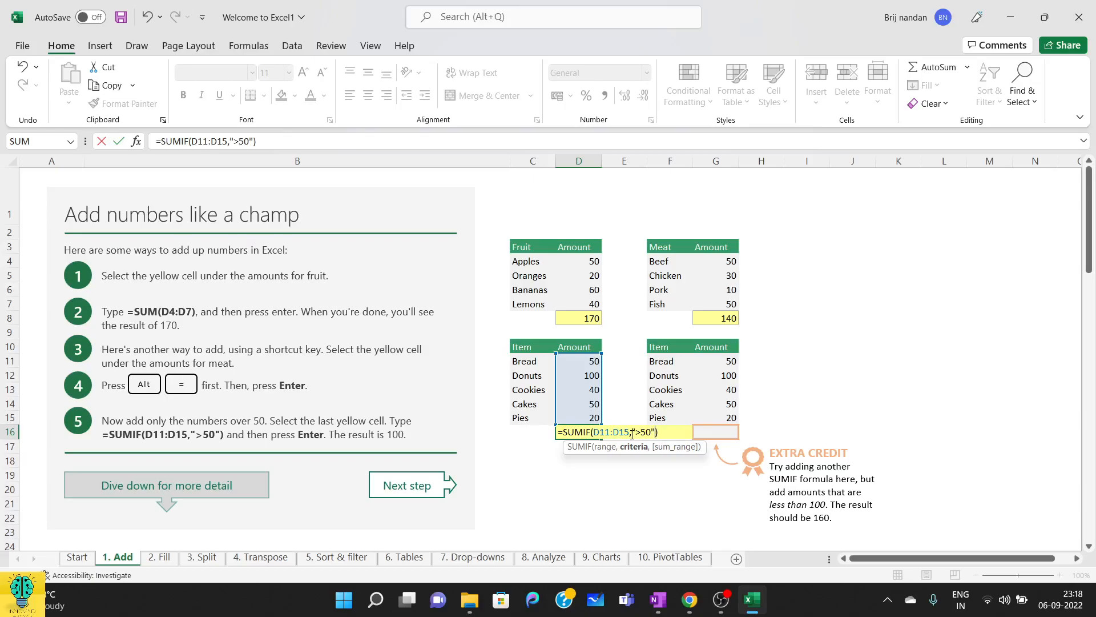
key("Return")
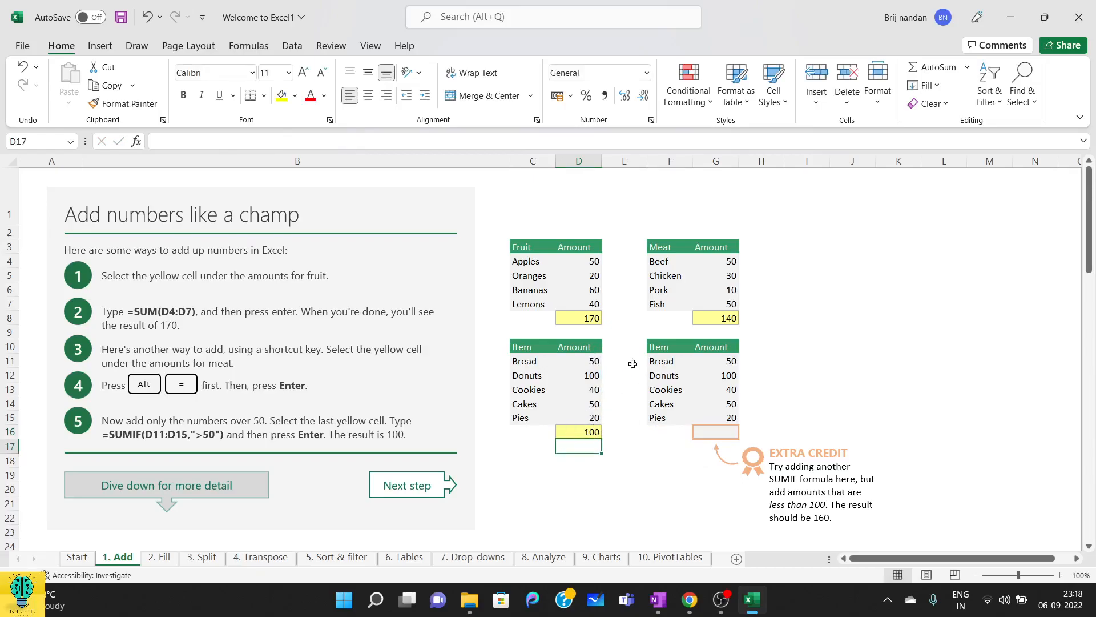
Change the criterion of the SUMIF formula in D16 to "<100" and check it against the extra credit task
key("Up")
double_click(589, 433)
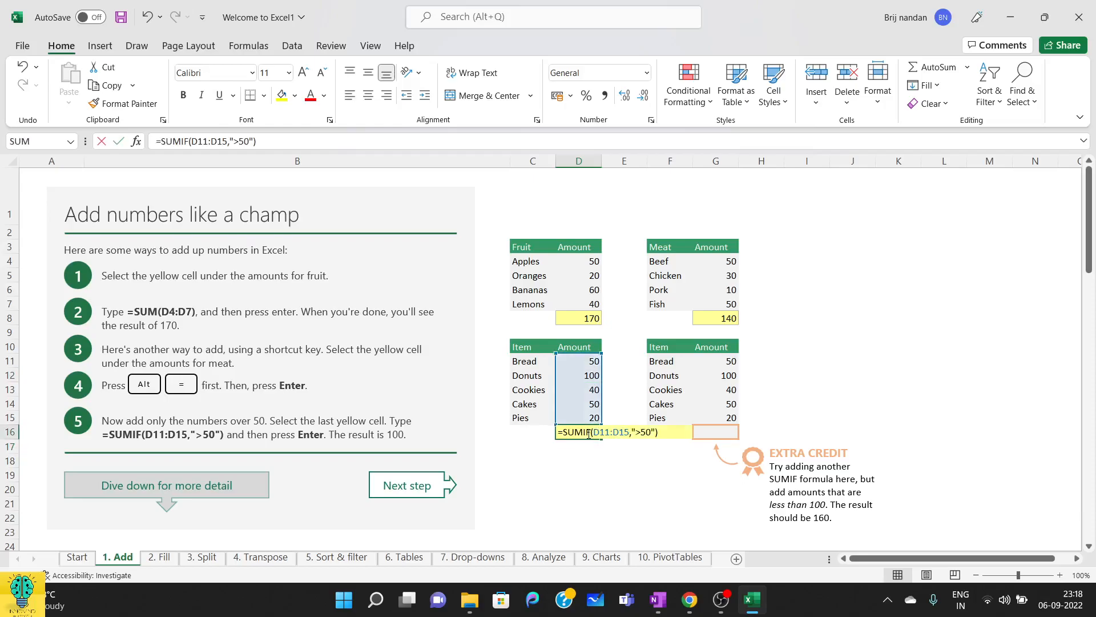
left_click(642, 432)
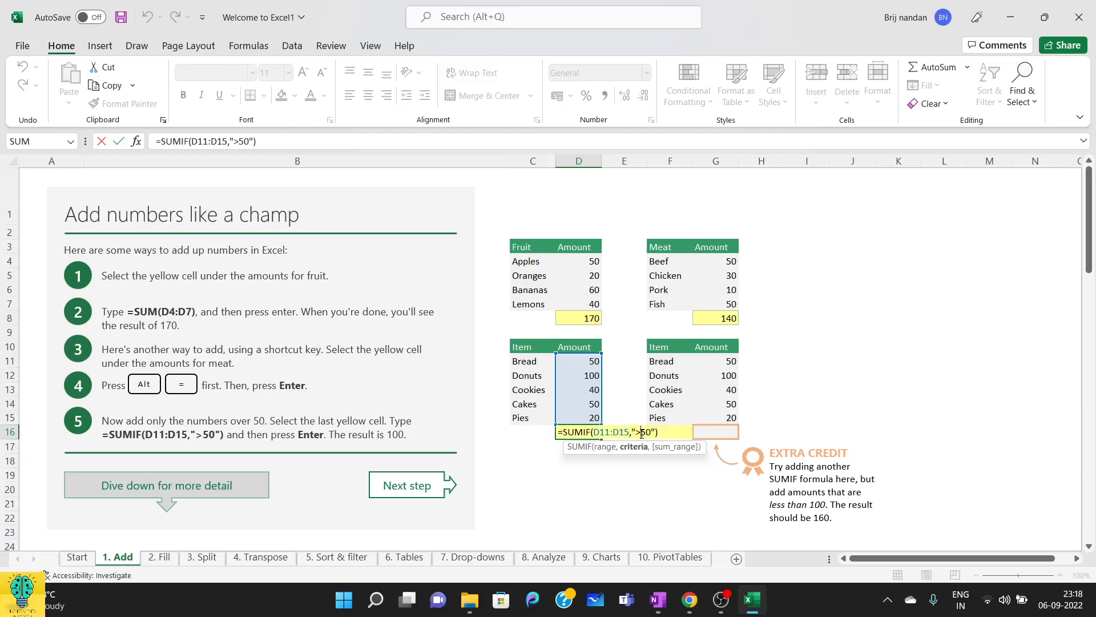
key("Delete")
key("Delete")
key("BackSpace")
type("<100")
key("Return")
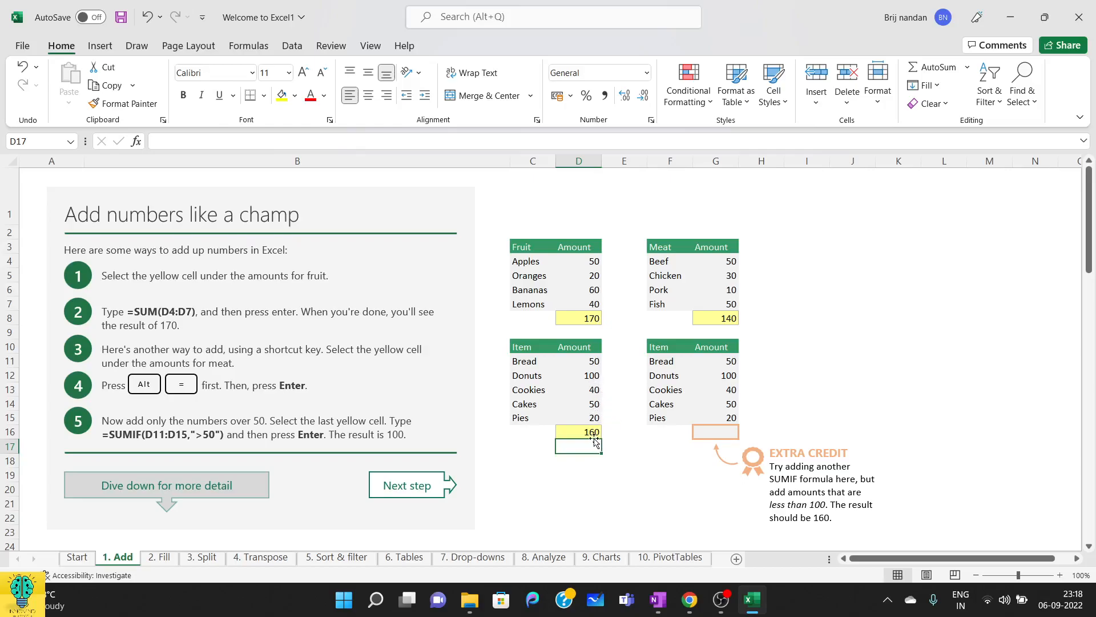
left_click(712, 433)
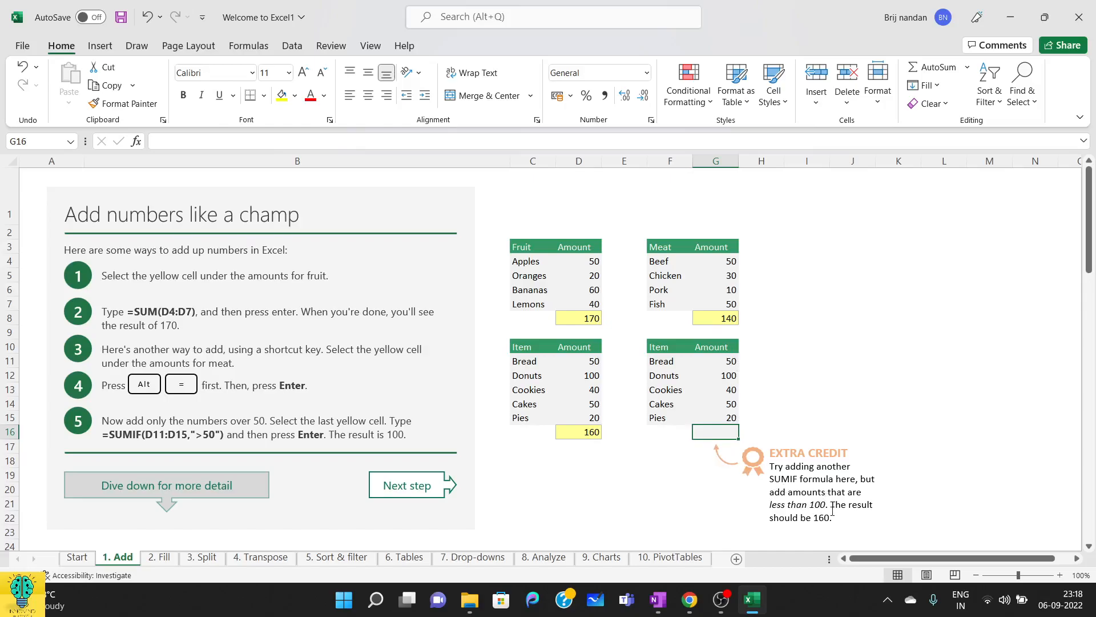
left_click(583, 432)
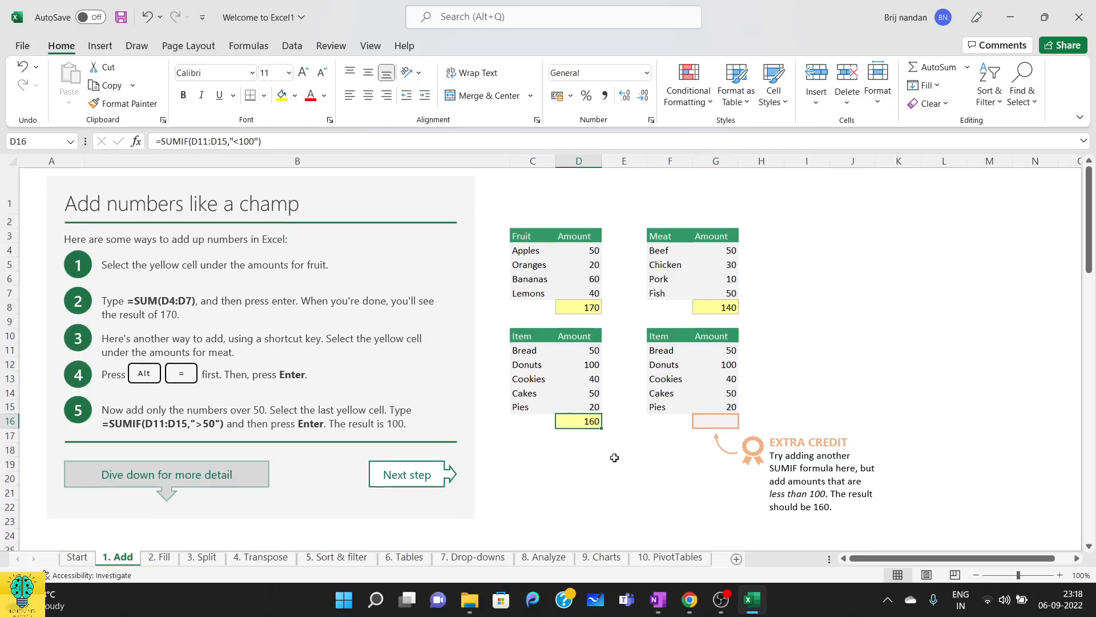
Select the fruit amounts D38:D41 beside the More about the SUM function section and read their quick total
scroll(614, 458, "down", 6)
scroll(615, 458, "down", 1)
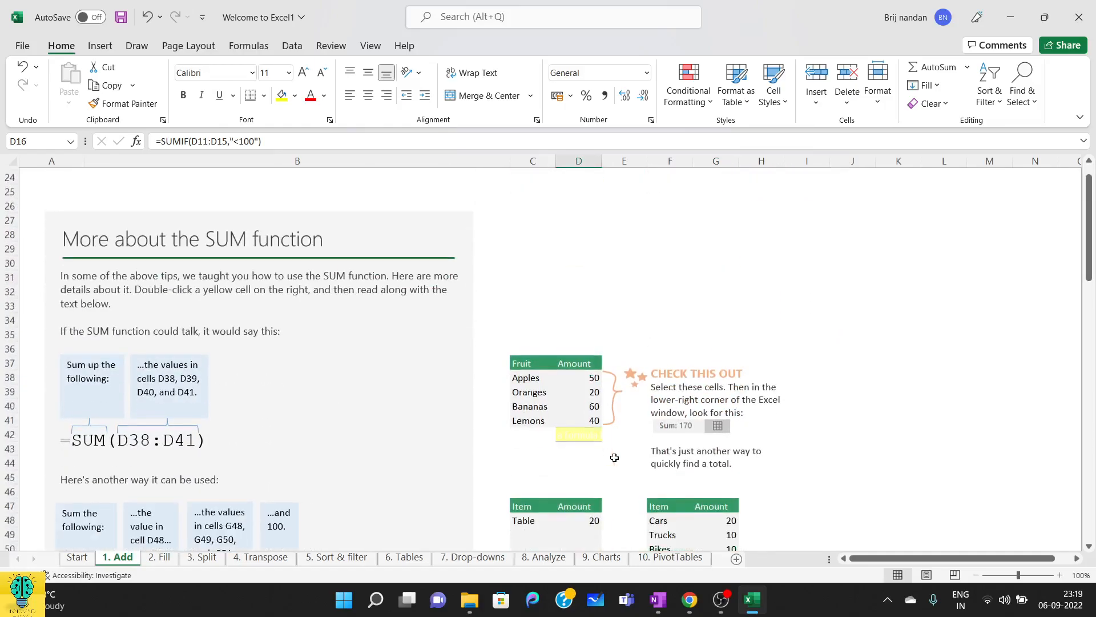
scroll(363, 433, "down", 1)
scroll(363, 433, "down", 1)
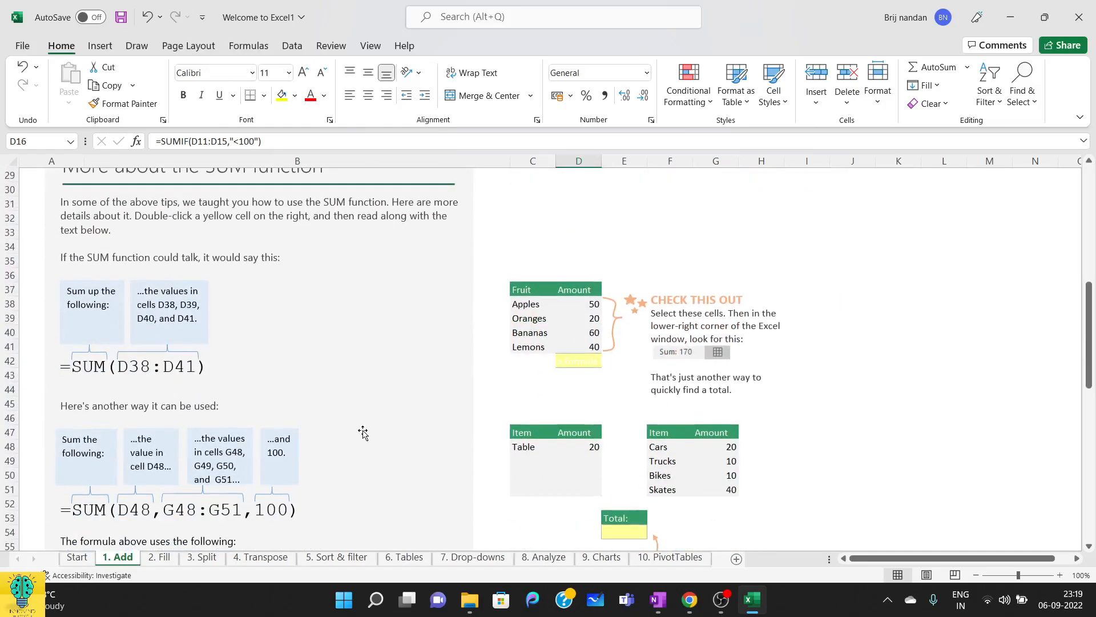
scroll(627, 309, "up", 9)
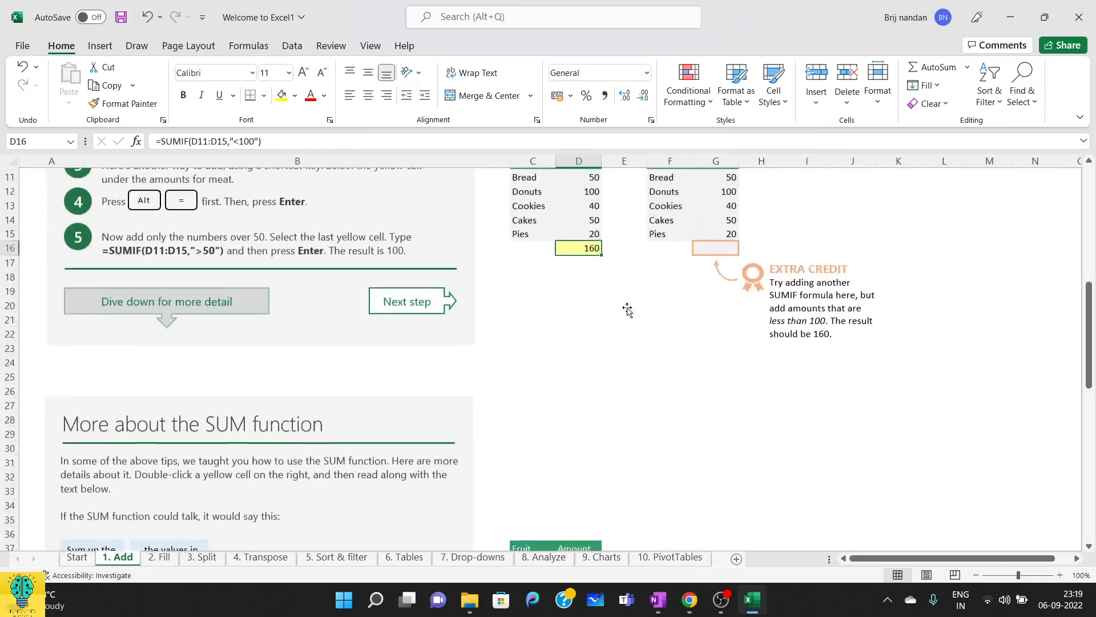
scroll(627, 309, "down", 12)
scroll(627, 309, "up", 1)
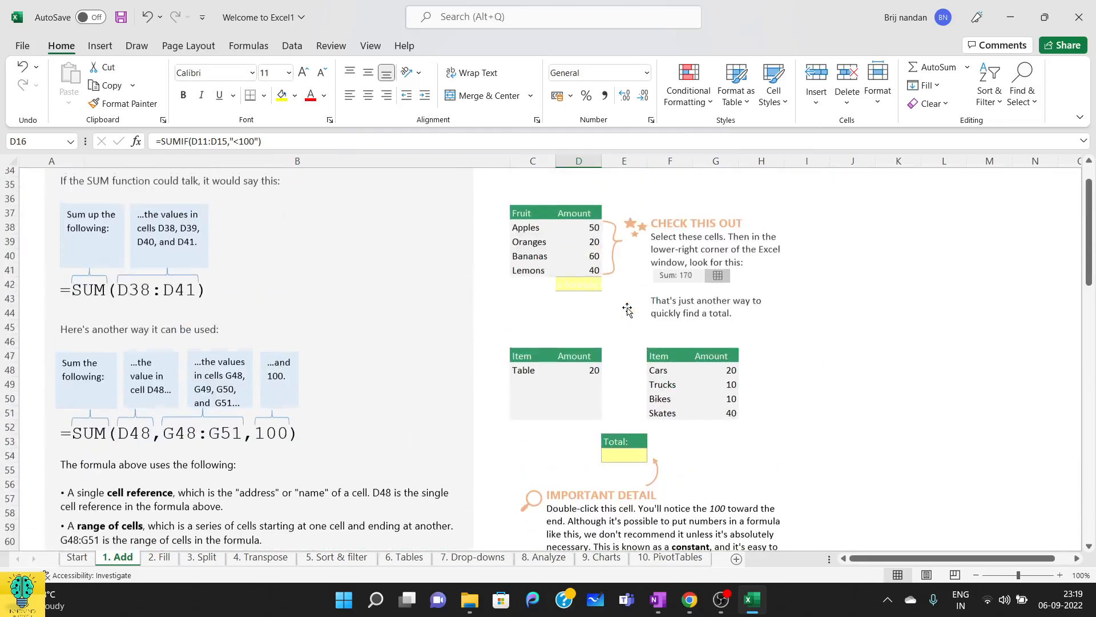
scroll(627, 308, "up", 1)
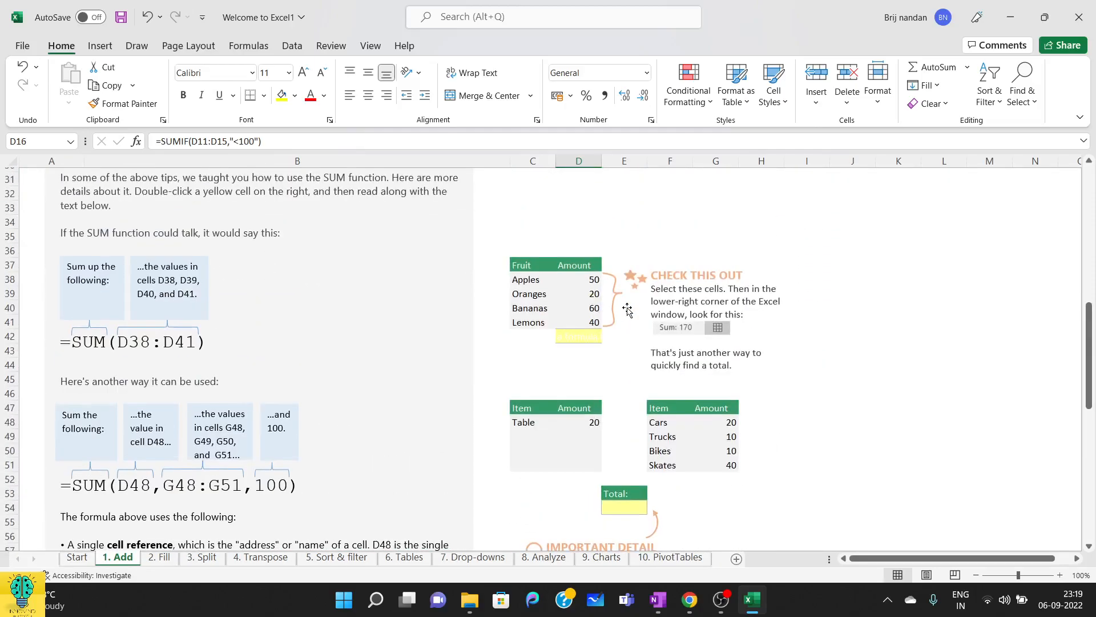
left_click(596, 275)
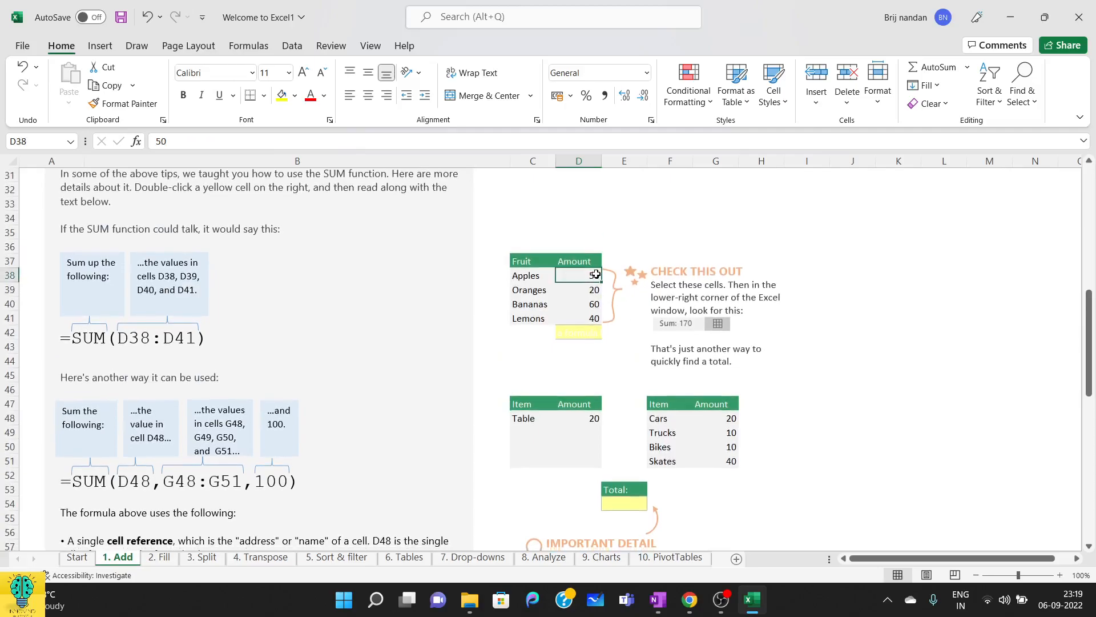
left_click_drag(595, 275, 595, 318)
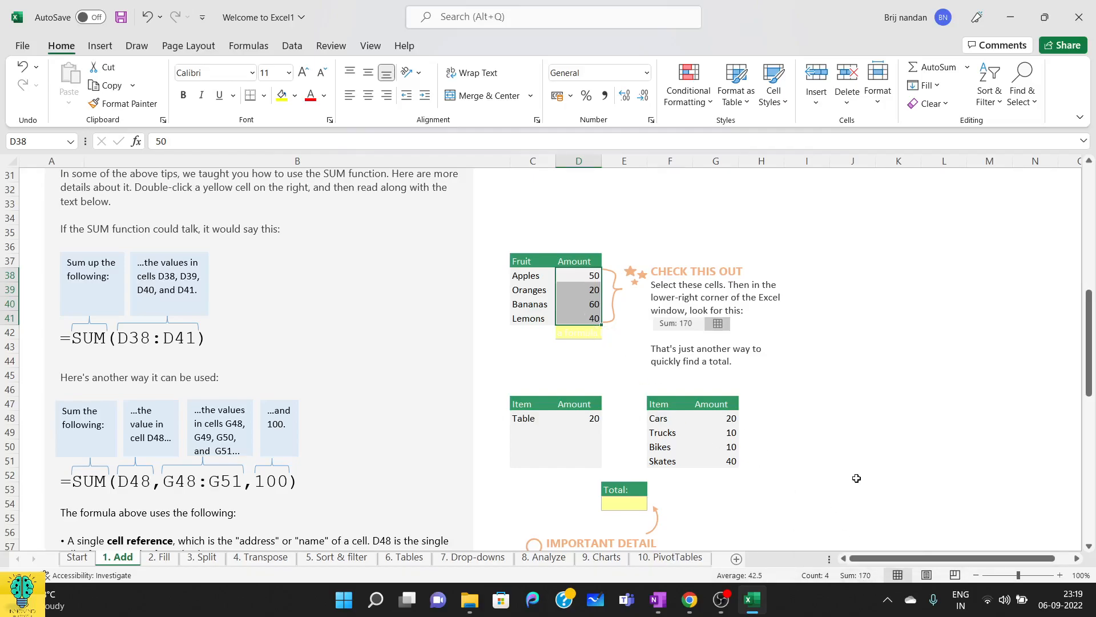
scroll(857, 478, "down", 1)
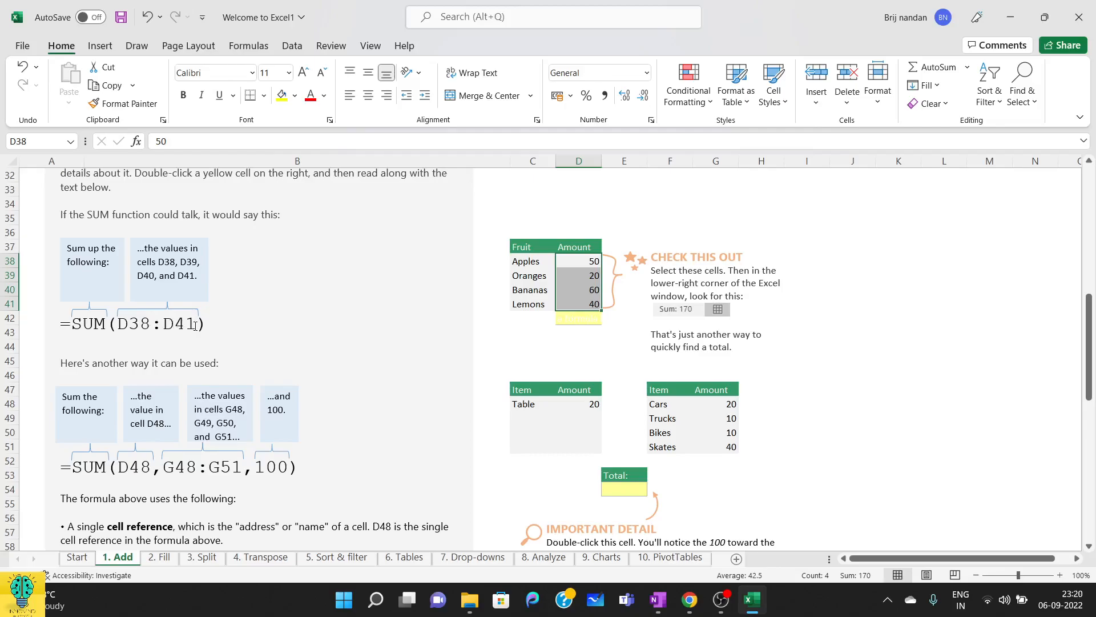
scroll(319, 359, "down", 2)
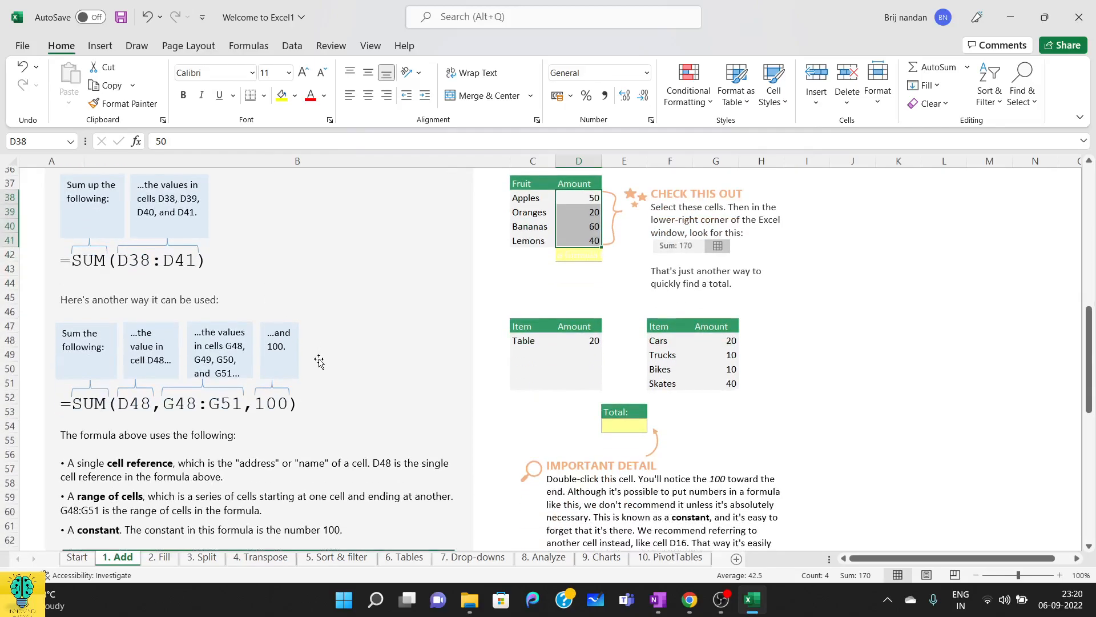
left_click(850, 378)
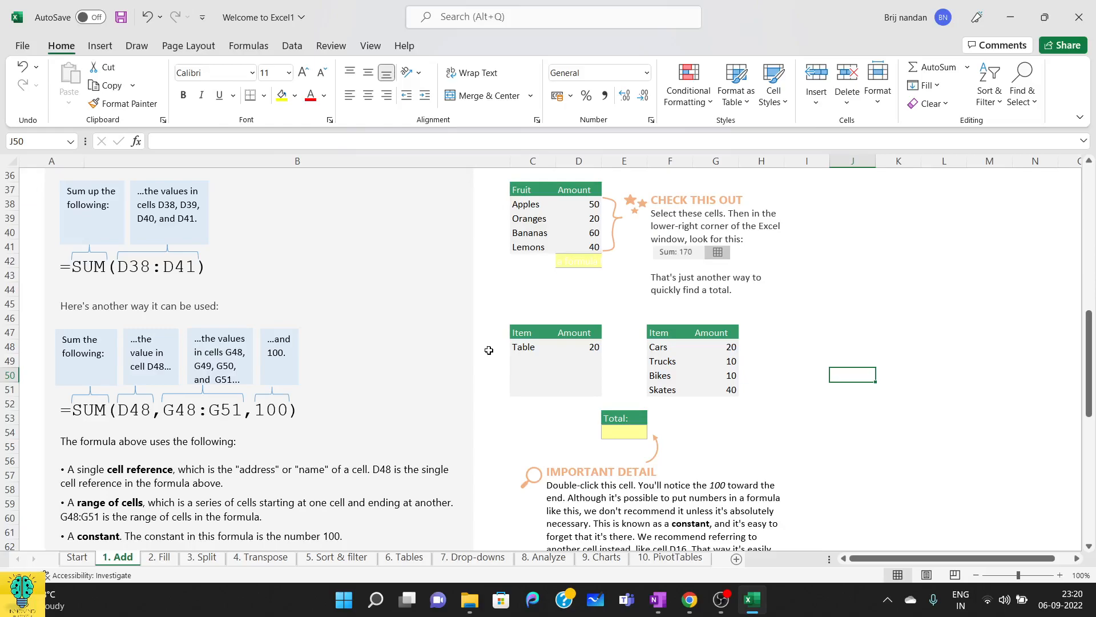
left_click_drag(591, 206, 593, 244)
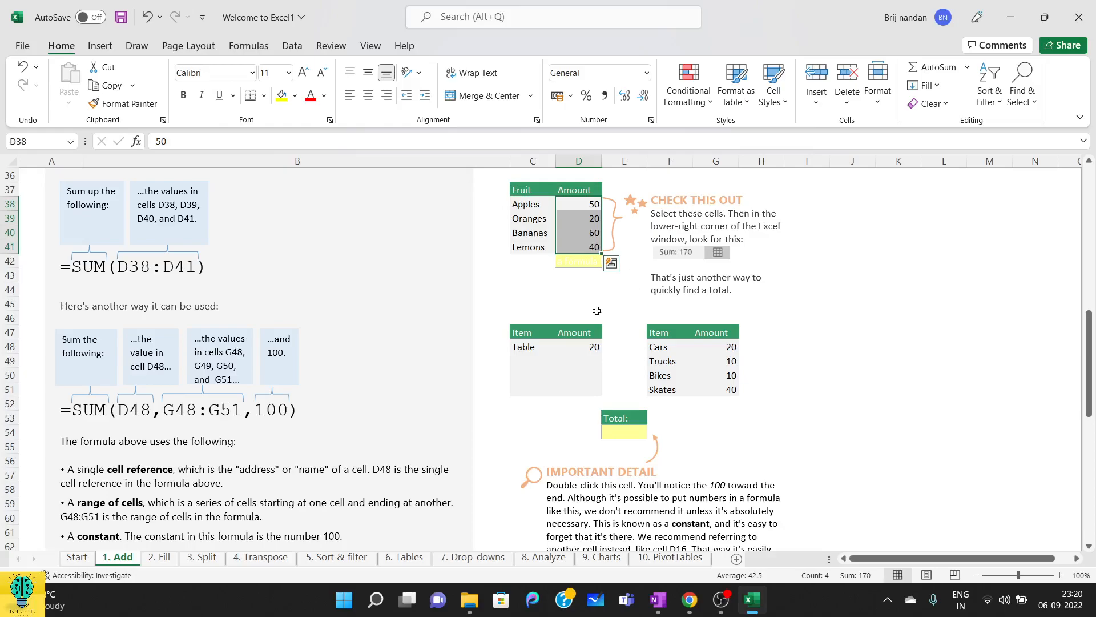
Examine the arguments D48, G48:G51 and 100 in the example formula =SUM(D48,G48:G51,100)
left_click(651, 472)
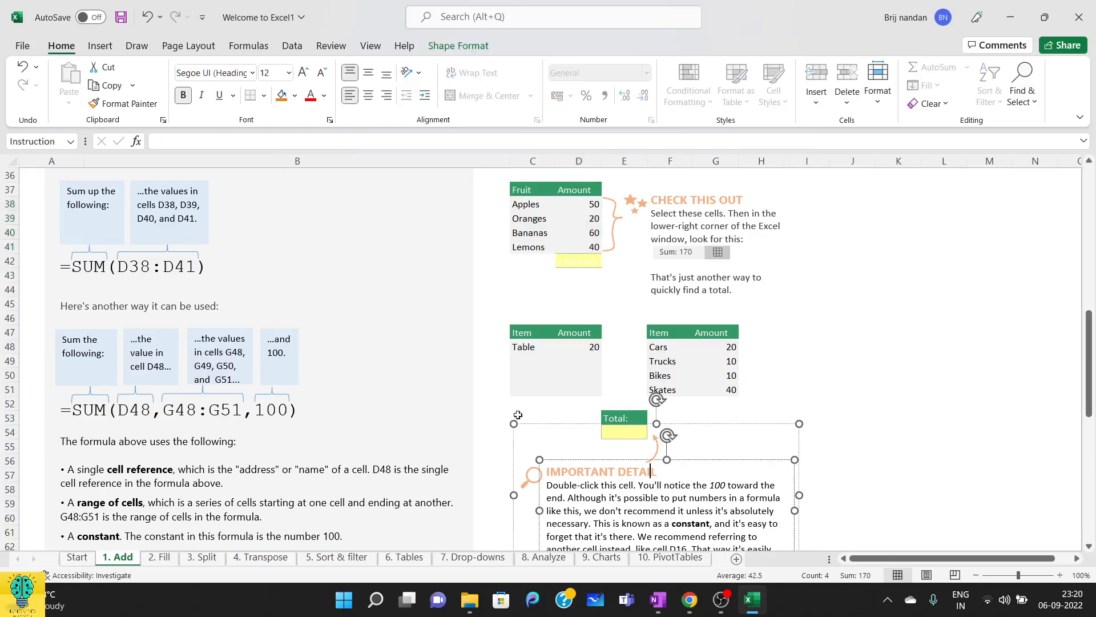
left_click(832, 371)
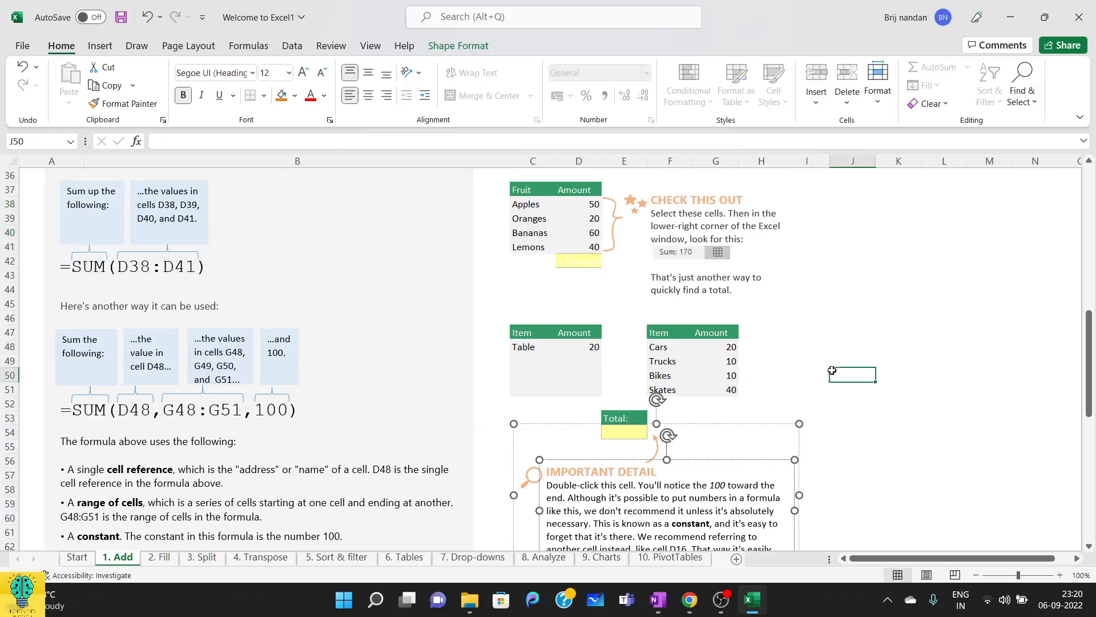
left_click(315, 420)
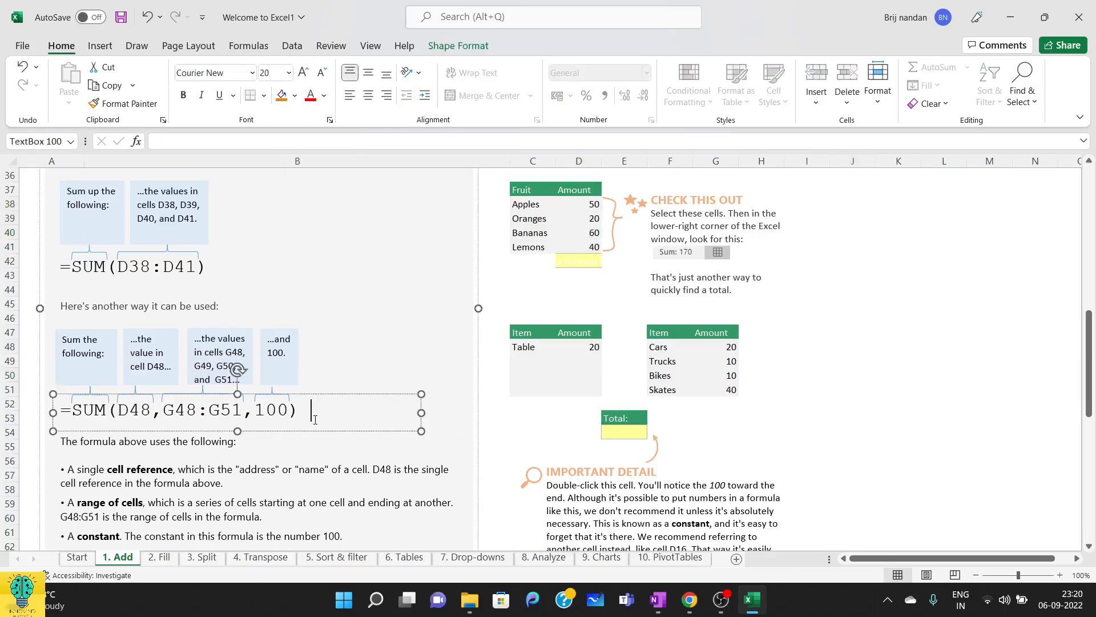
left_click(436, 308)
left_click_drag(117, 412, 150, 419)
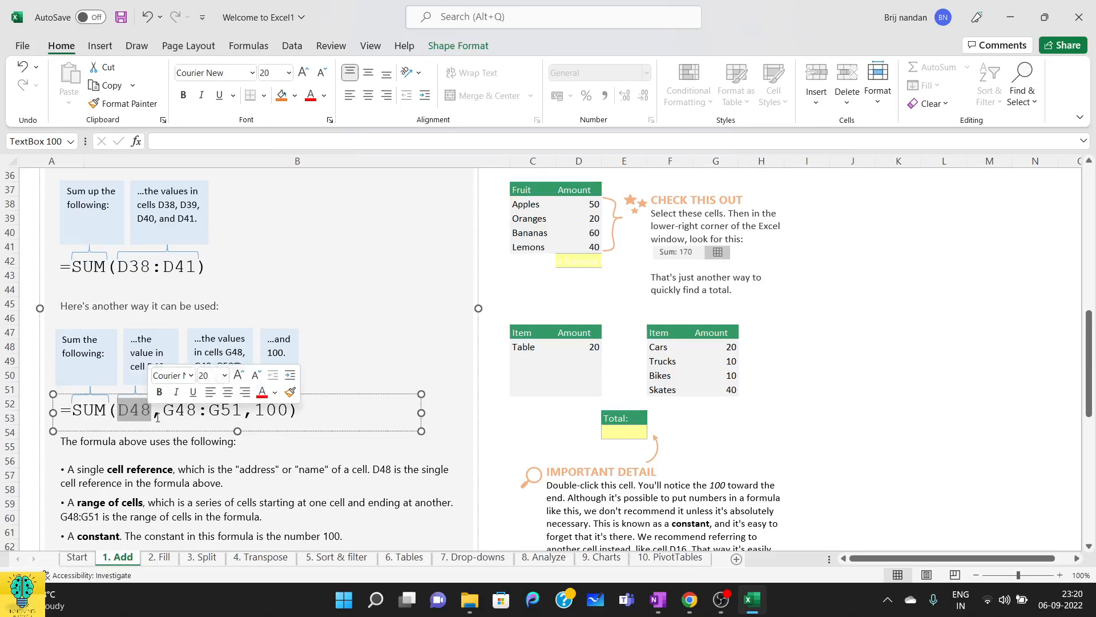
left_click_drag(164, 412, 243, 411)
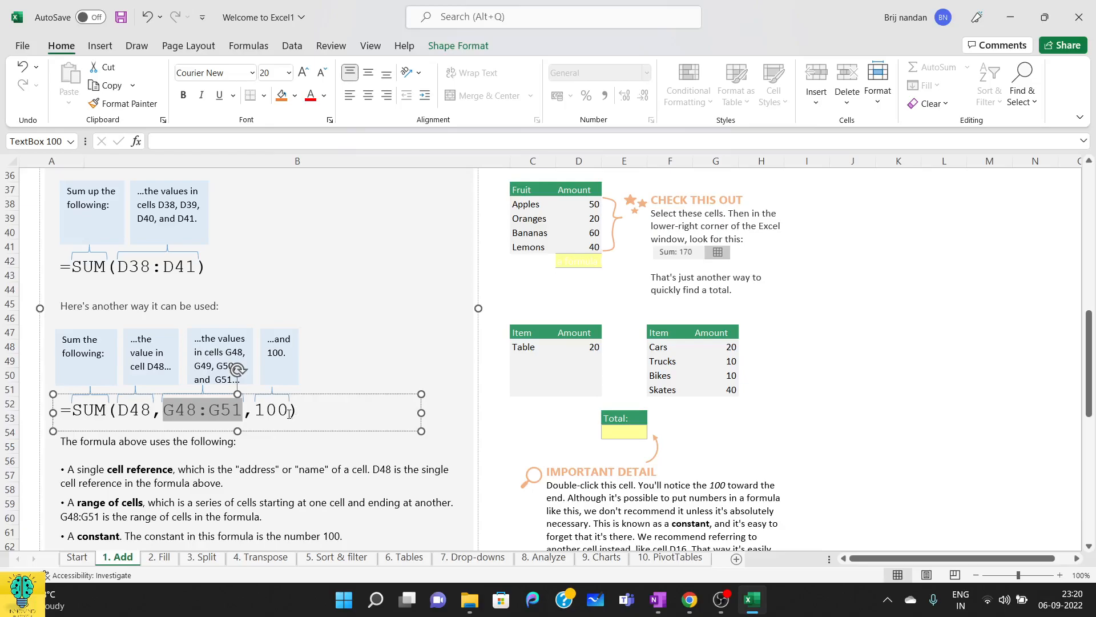
left_click_drag(288, 411, 255, 413)
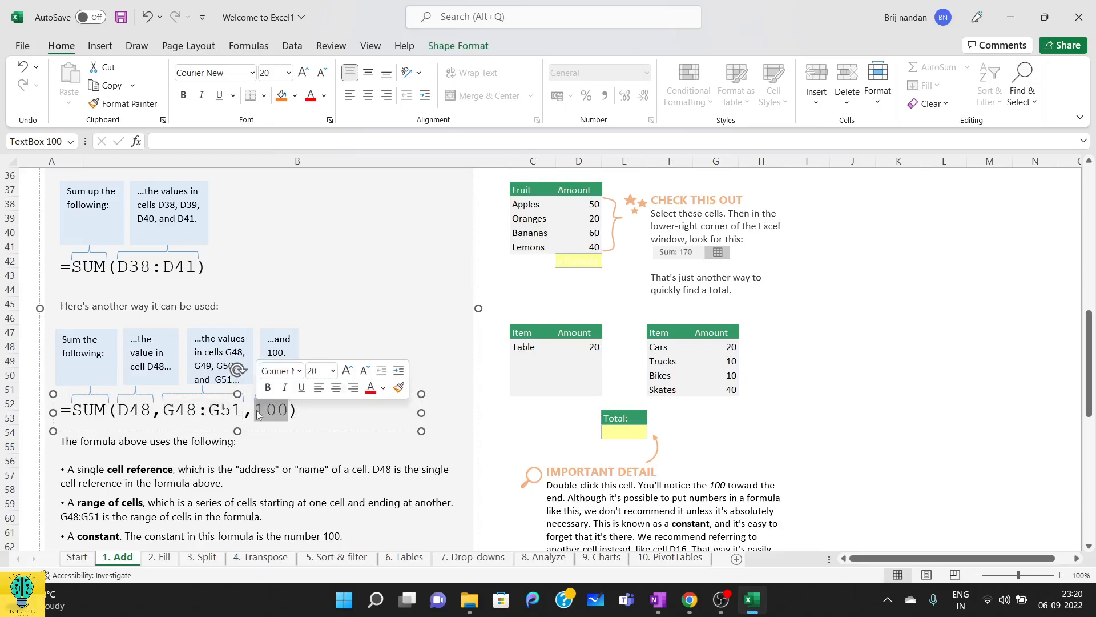
left_click(457, 400)
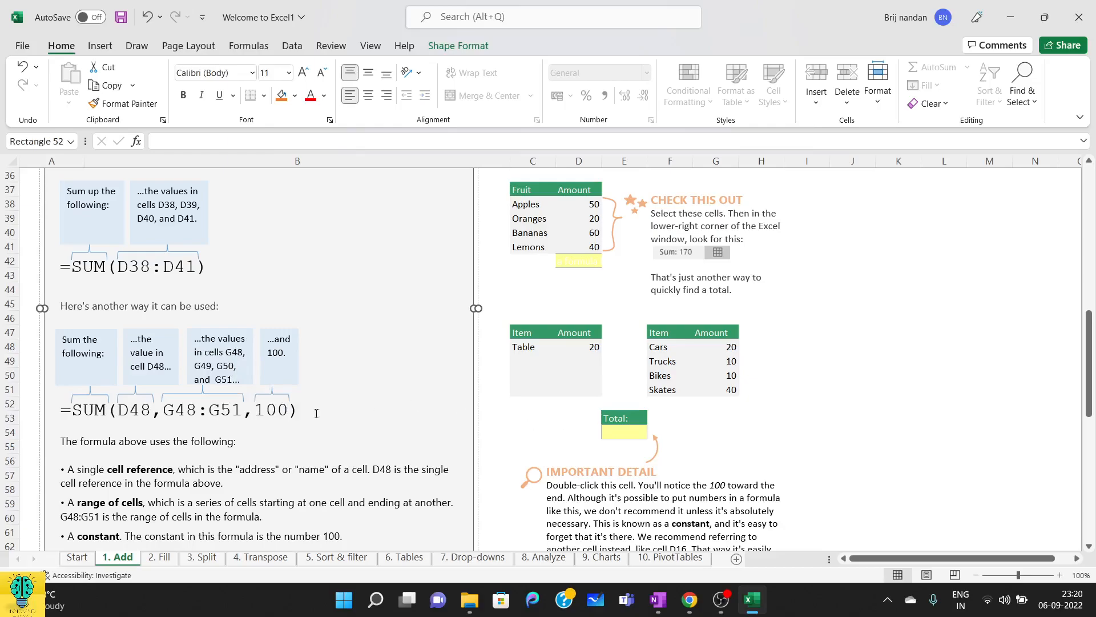
left_click_drag(291, 411, 254, 411)
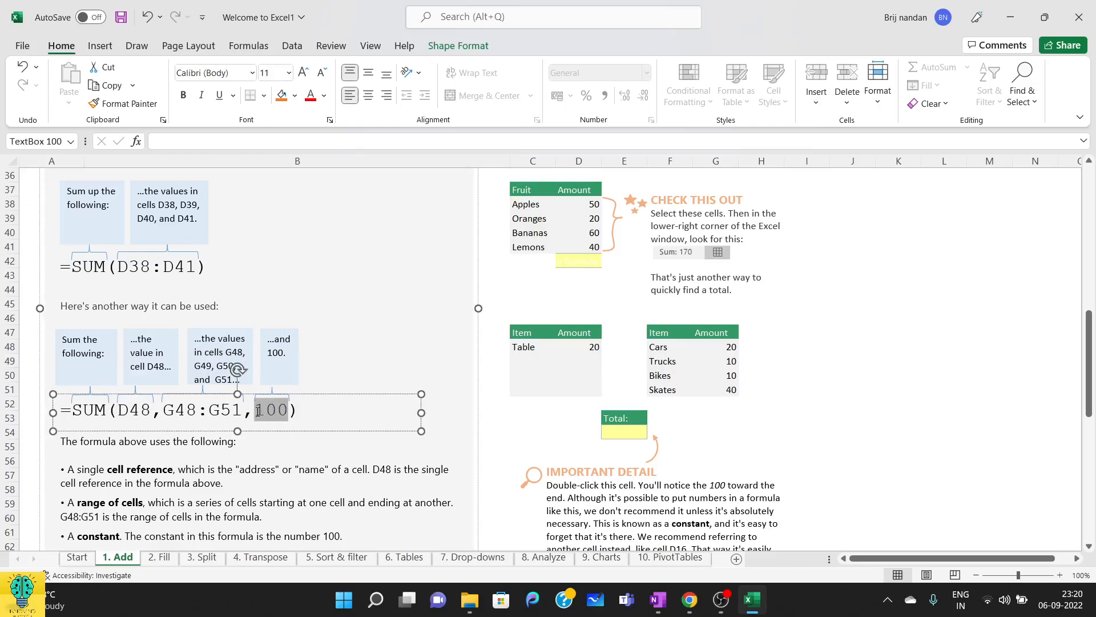
left_click(552, 420)
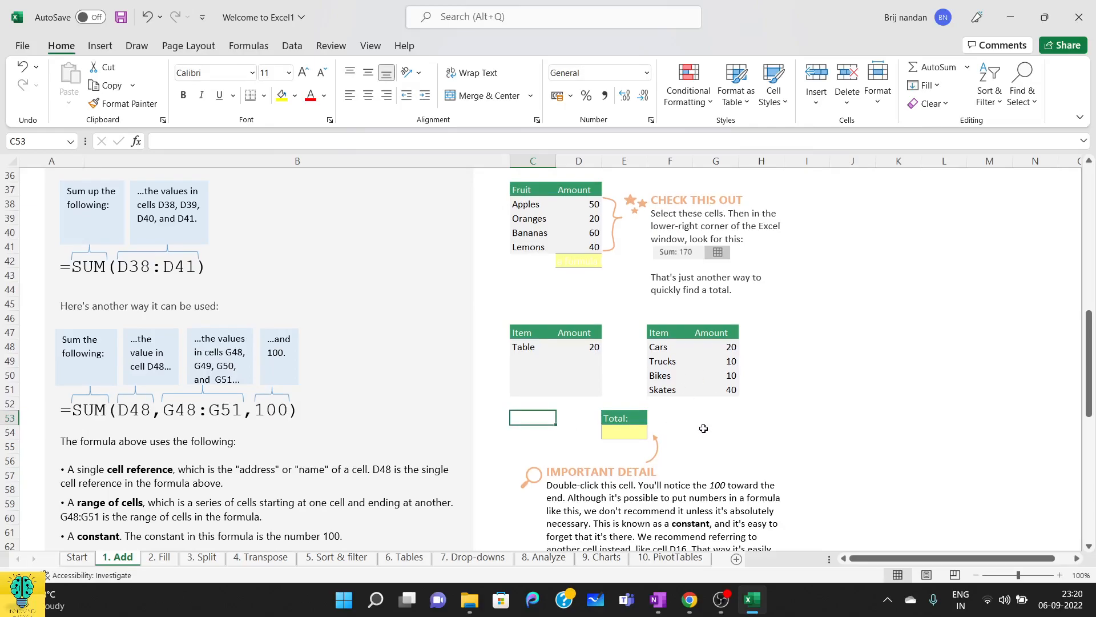
Inspect the empty yellow Total cell E54 and the constant 100 in the example SUM formula
scroll(701, 428, "down", 1)
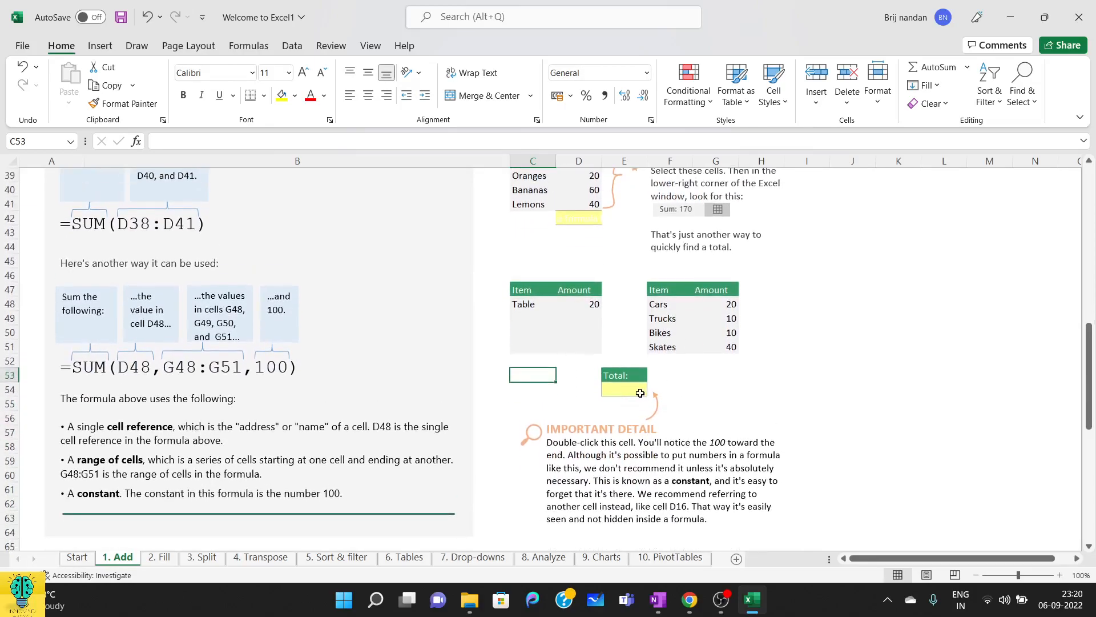
left_click(633, 392)
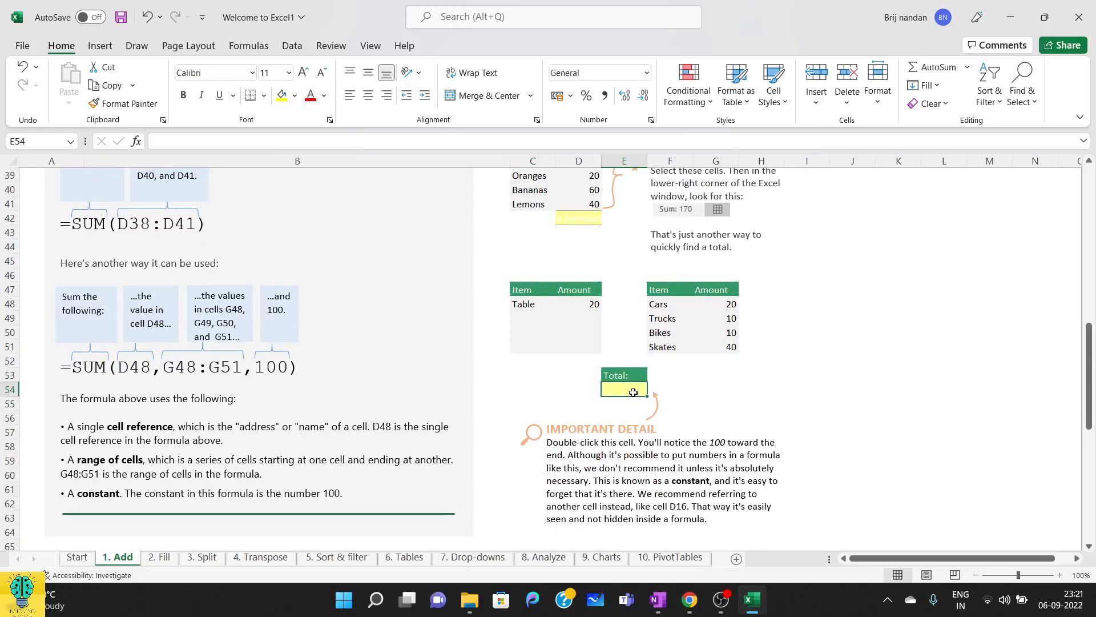
double_click(633, 392)
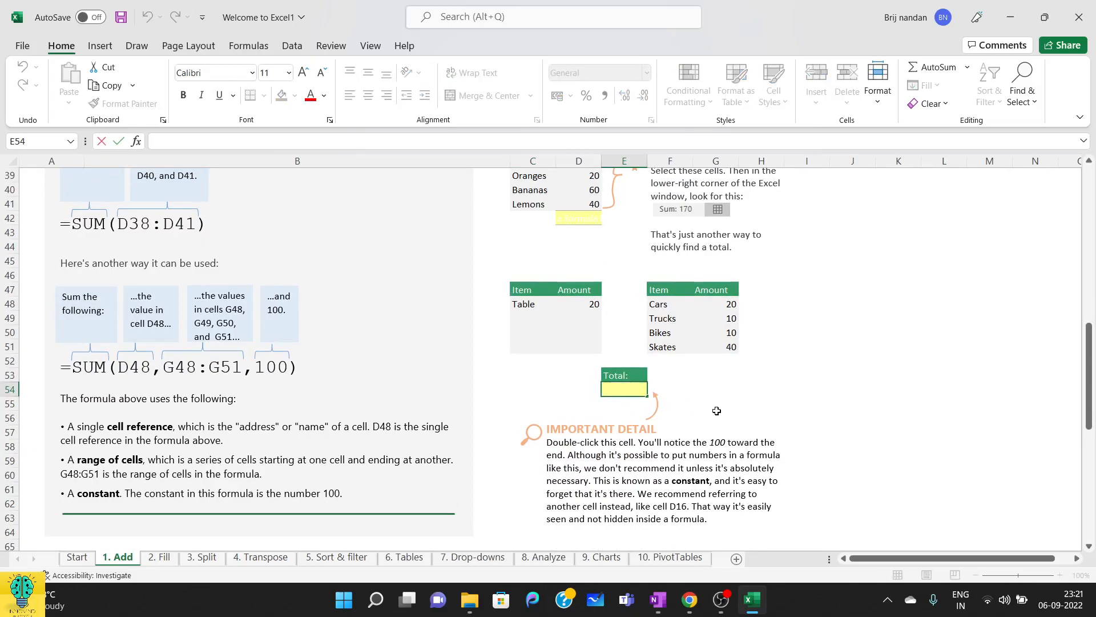
left_click(658, 404)
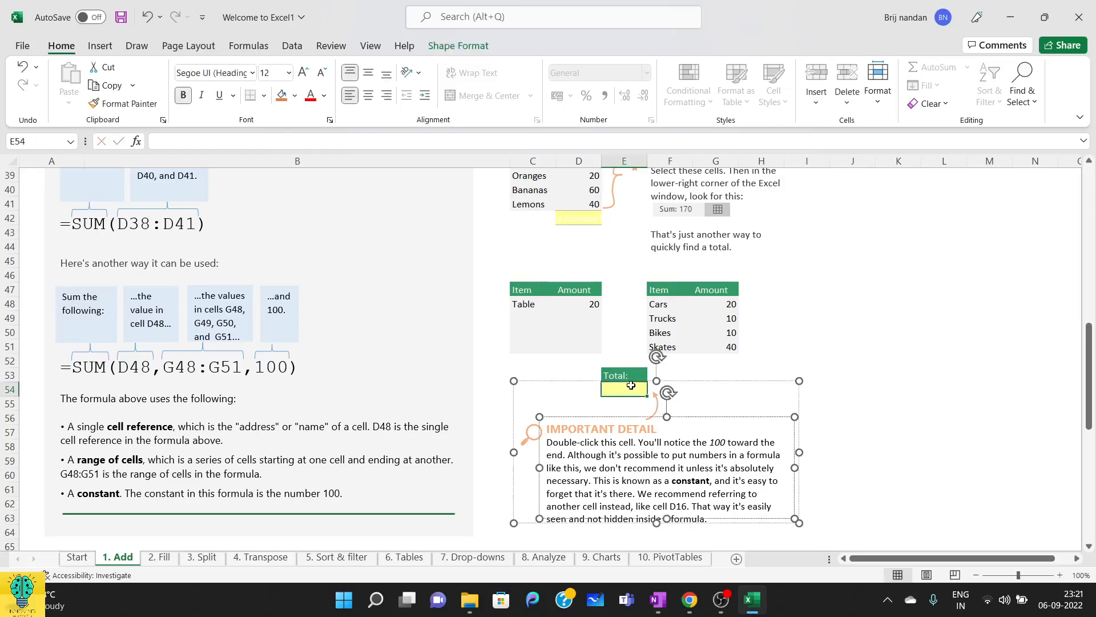
left_click(631, 385)
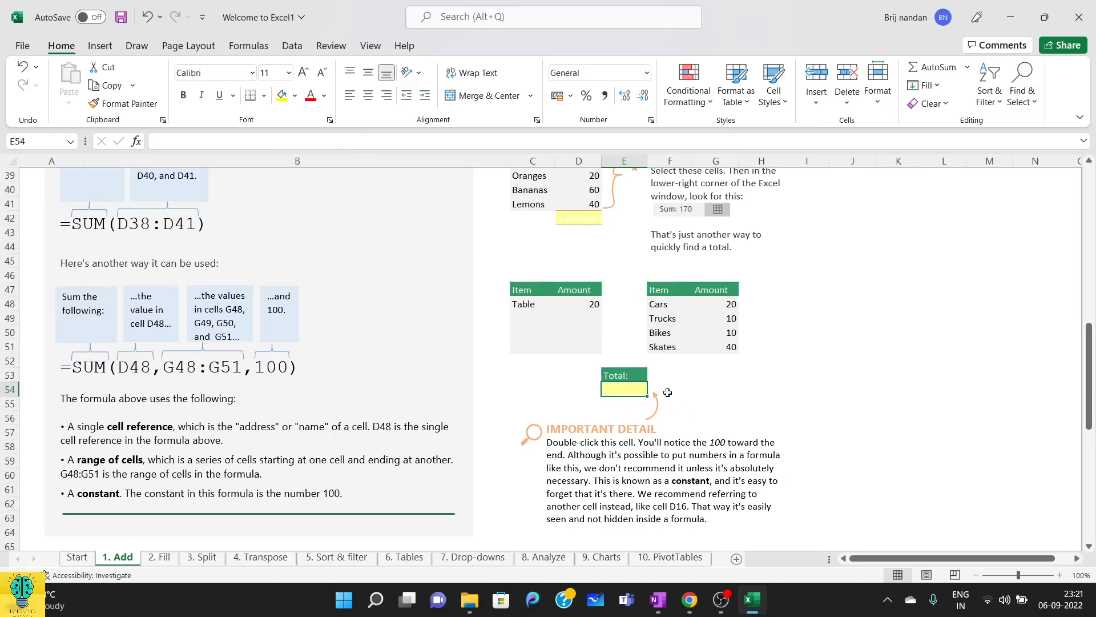
double_click(258, 371)
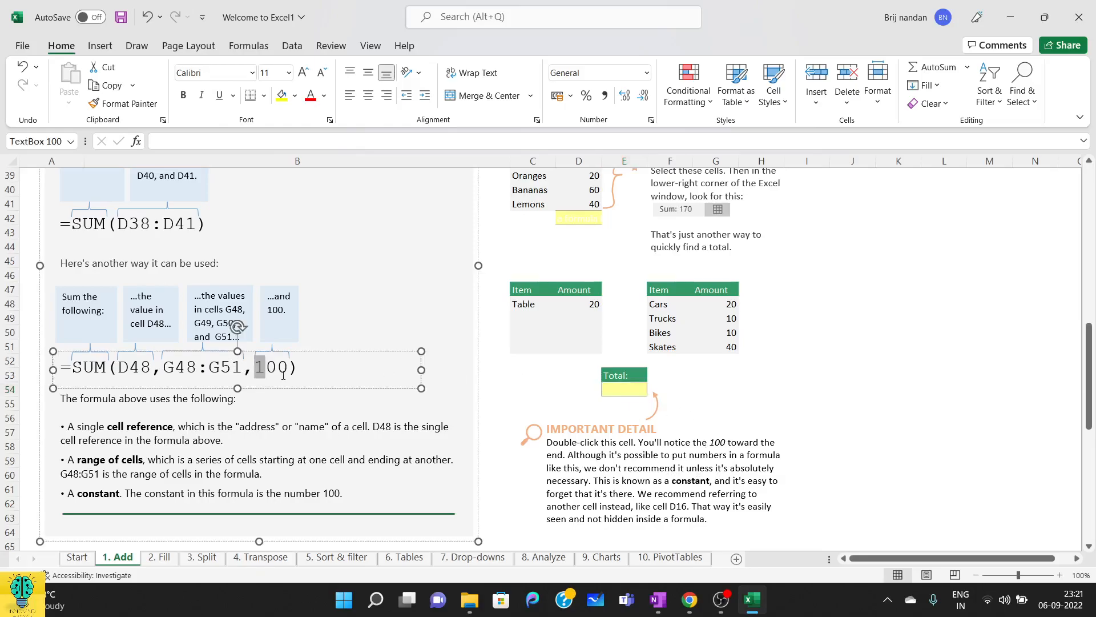
Enter the formula =SUM(D48,G48:G51,1000) in the yellow Total cell E54
left_click(609, 391)
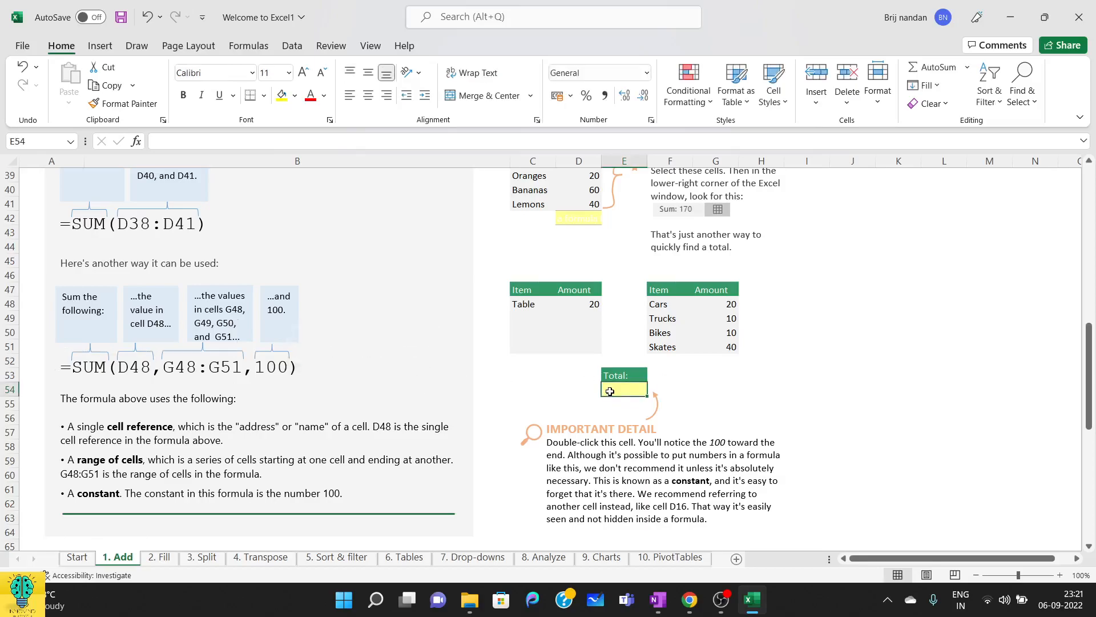
type("=sum")
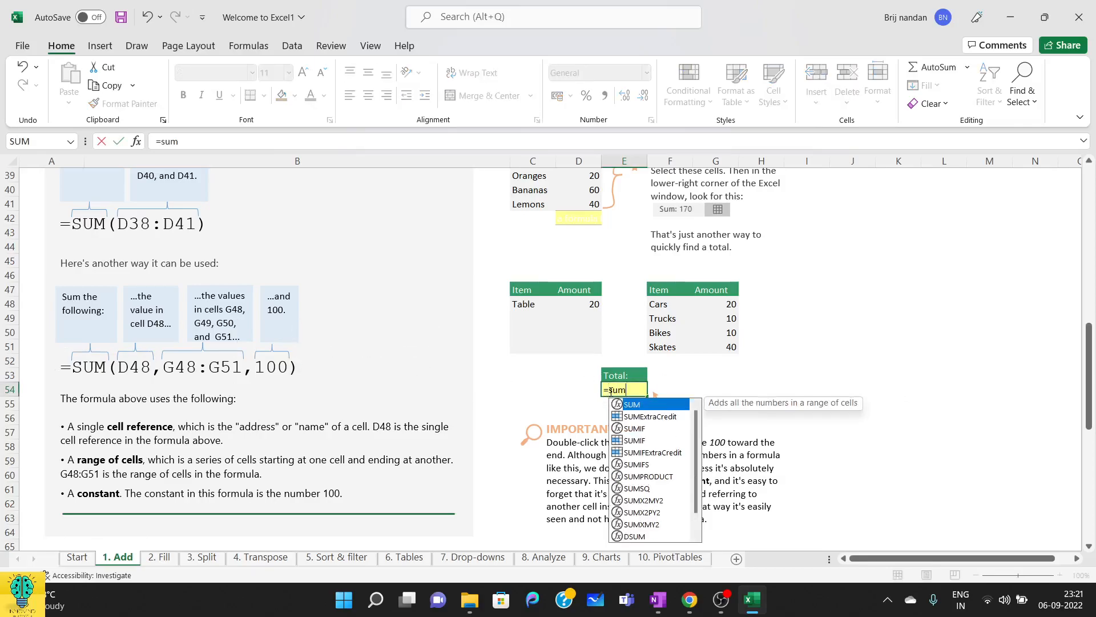
type("(")
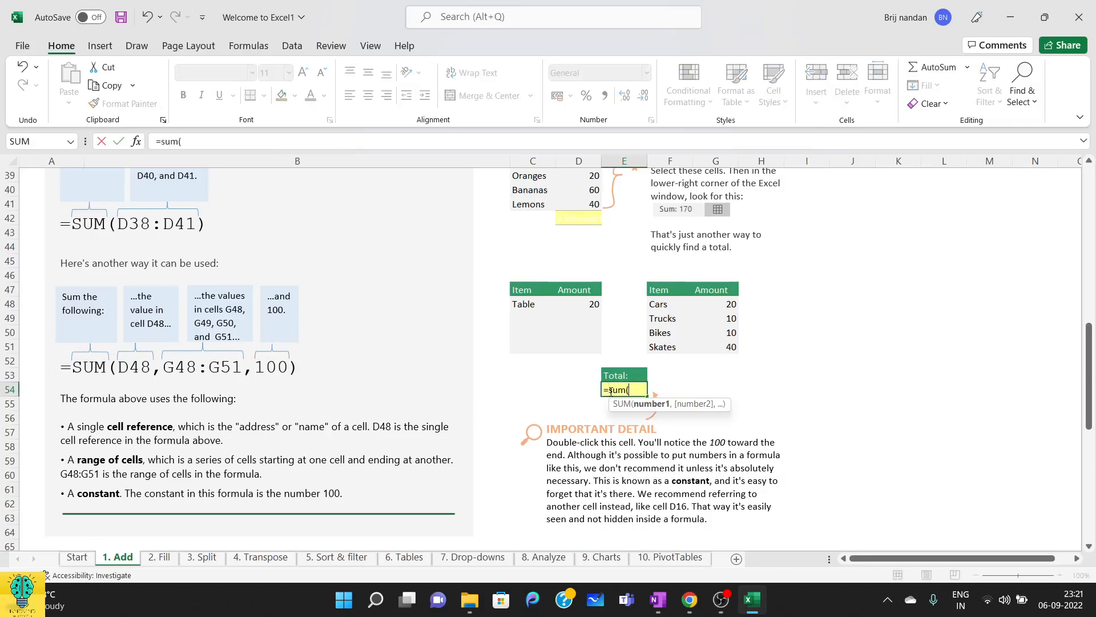
left_click(597, 309)
type(",")
left_click_drag(732, 298, 731, 348)
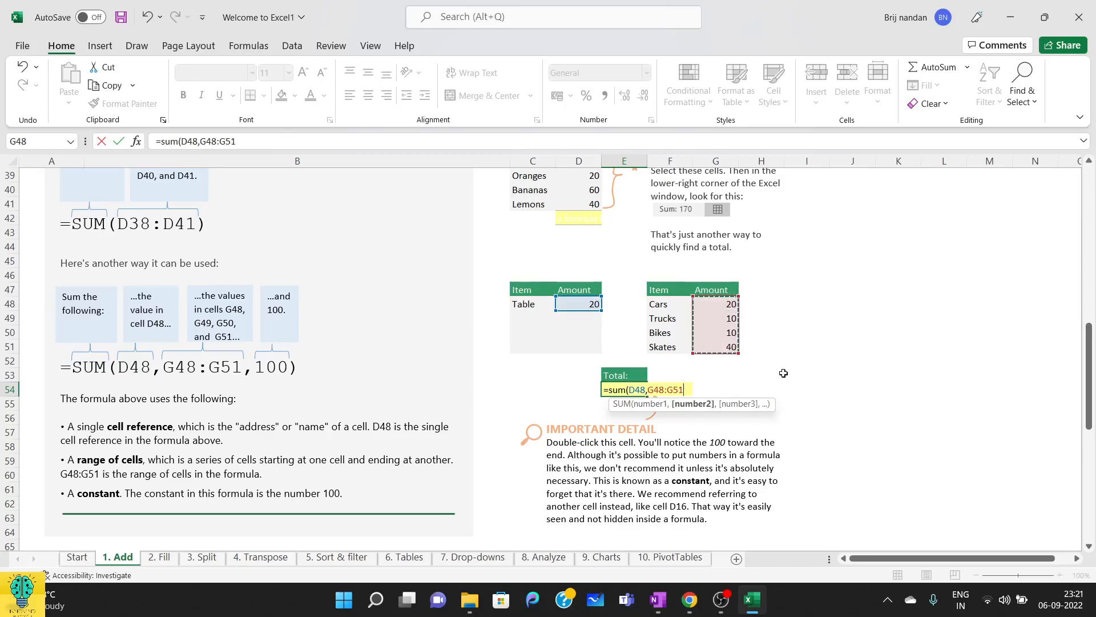
type(",")
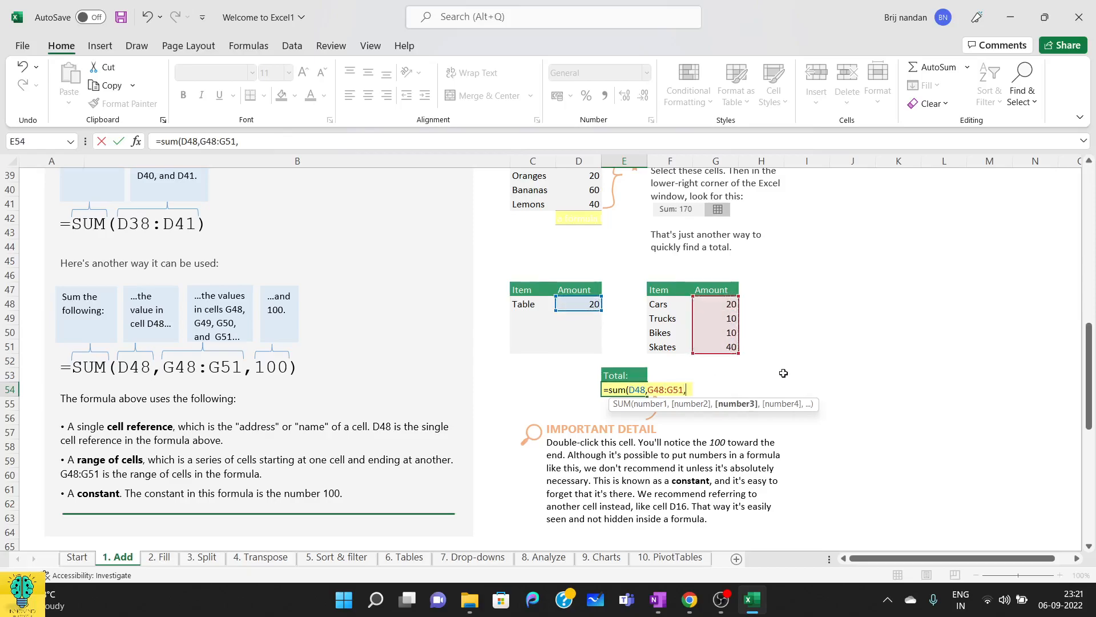
type("10")
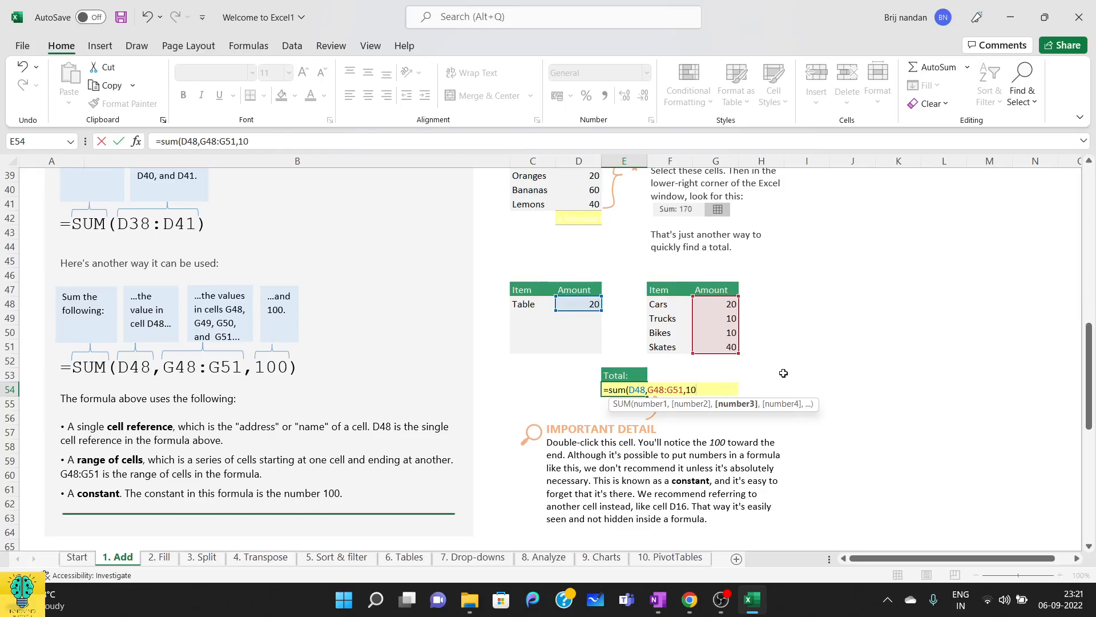
type("00)")
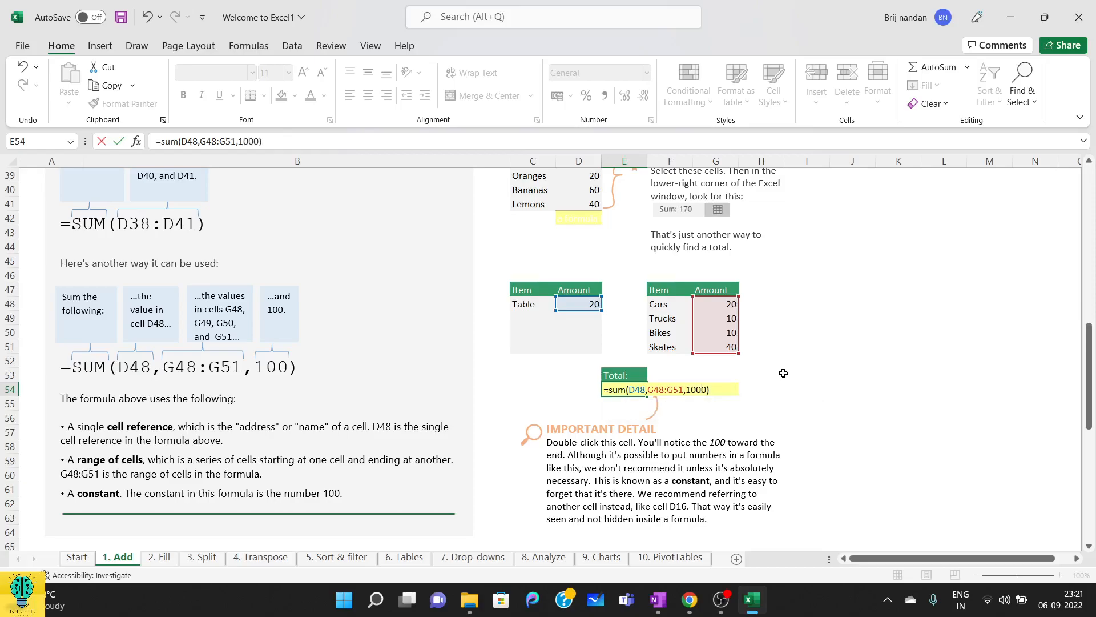
key("Return")
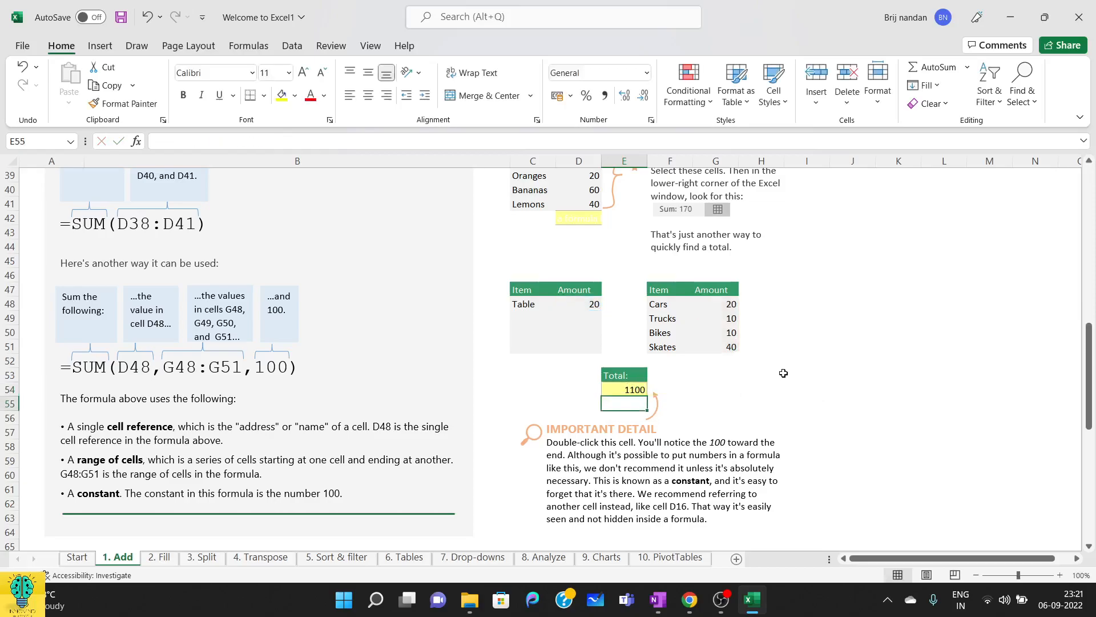
Check the item amounts in G48:G51 and D48 against the SUM formula in E54
left_click_drag(733, 310, 732, 348)
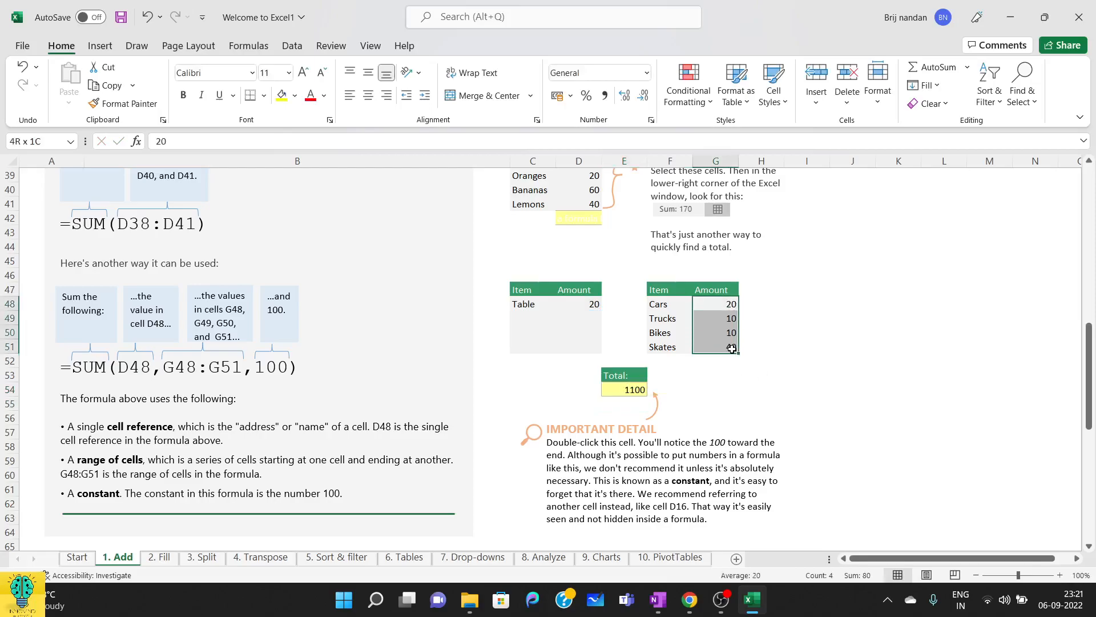
left_click(593, 305)
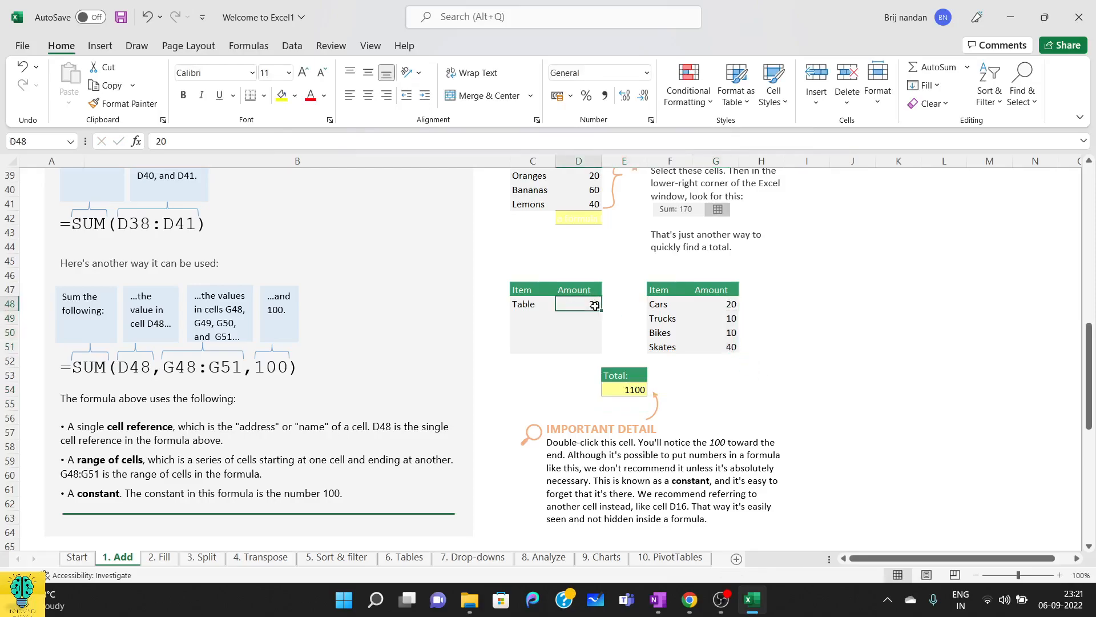
left_click(618, 393)
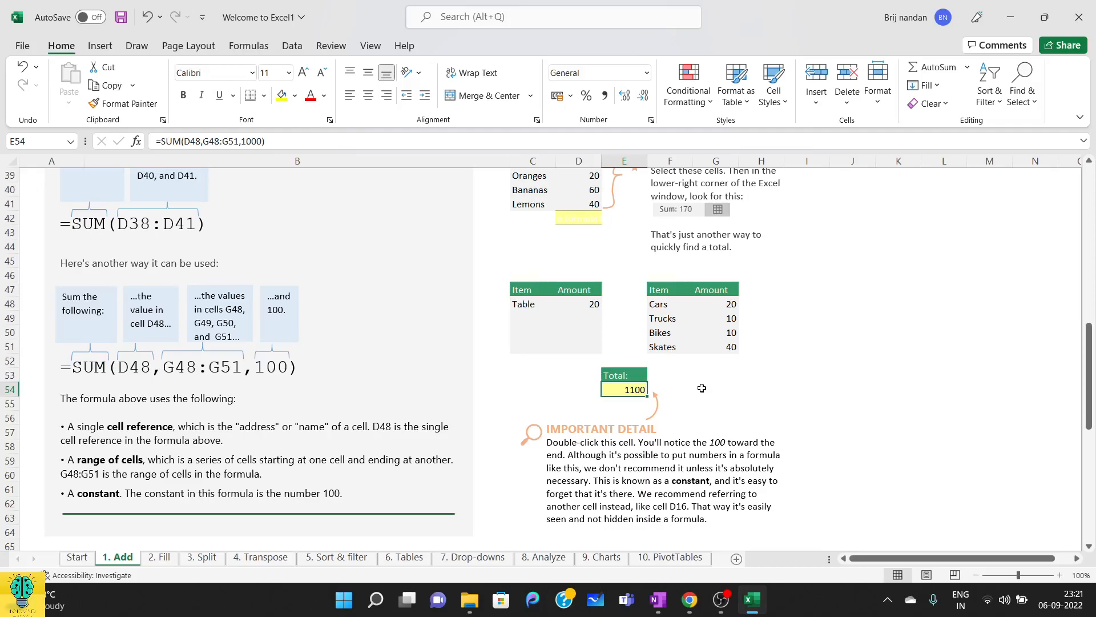
Change the criterion of the SUMIF formula in G78, beside the More about the SUMIF function section, to "<100" and review the formula
scroll(702, 388, "down", 8)
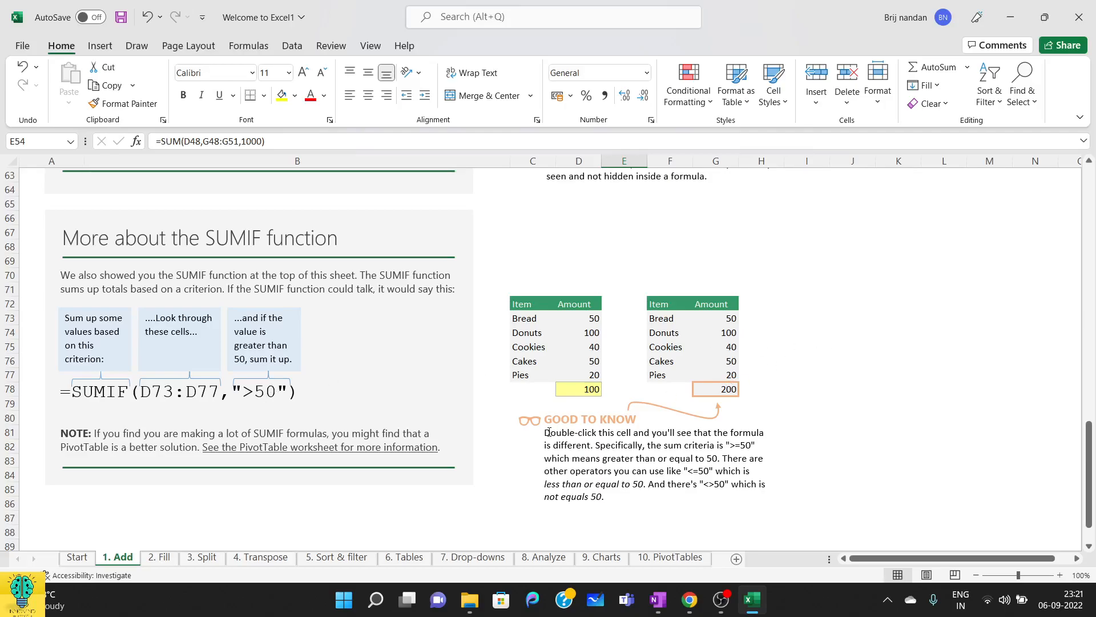
left_click(720, 388)
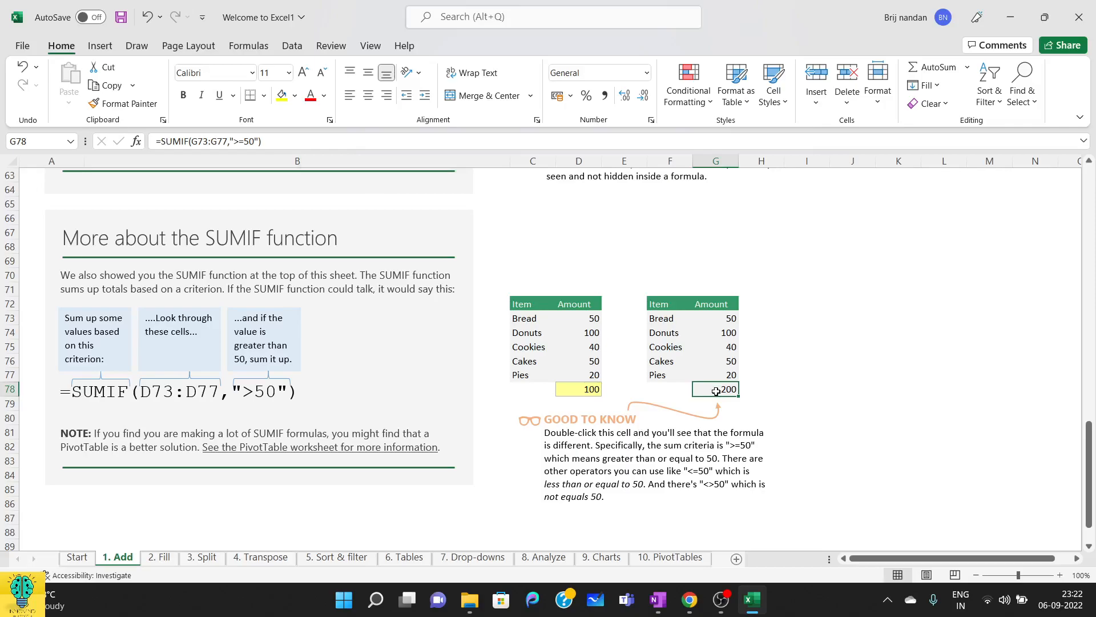
left_click(256, 143)
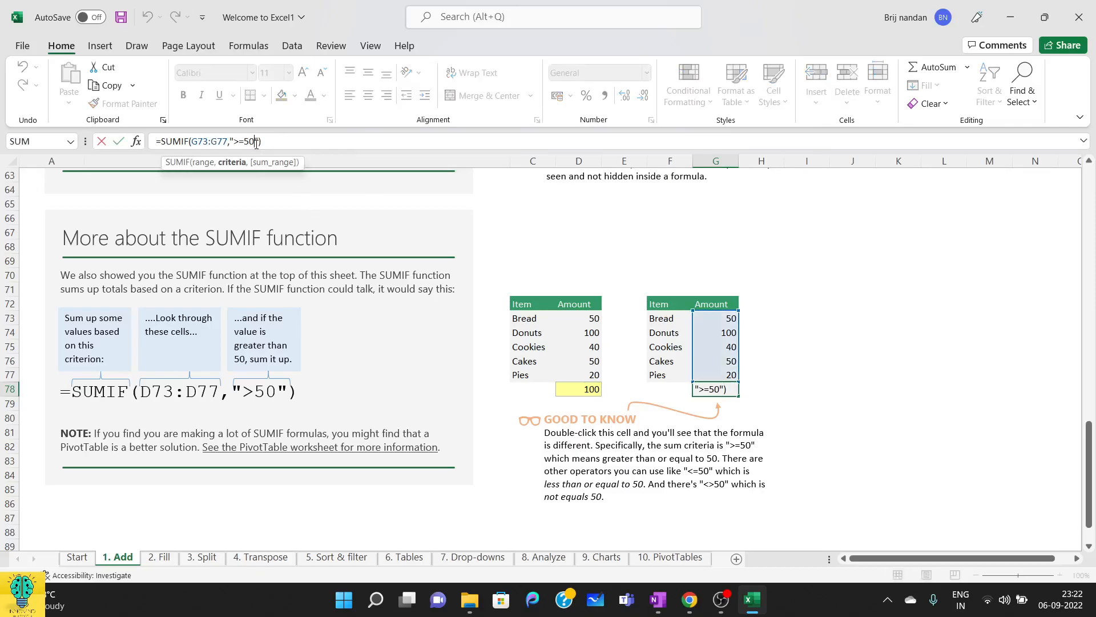
key("BackSpace")
key("BackSpace")
key("BackSpace")
key("BackSpace")
type("<100")
key("Return")
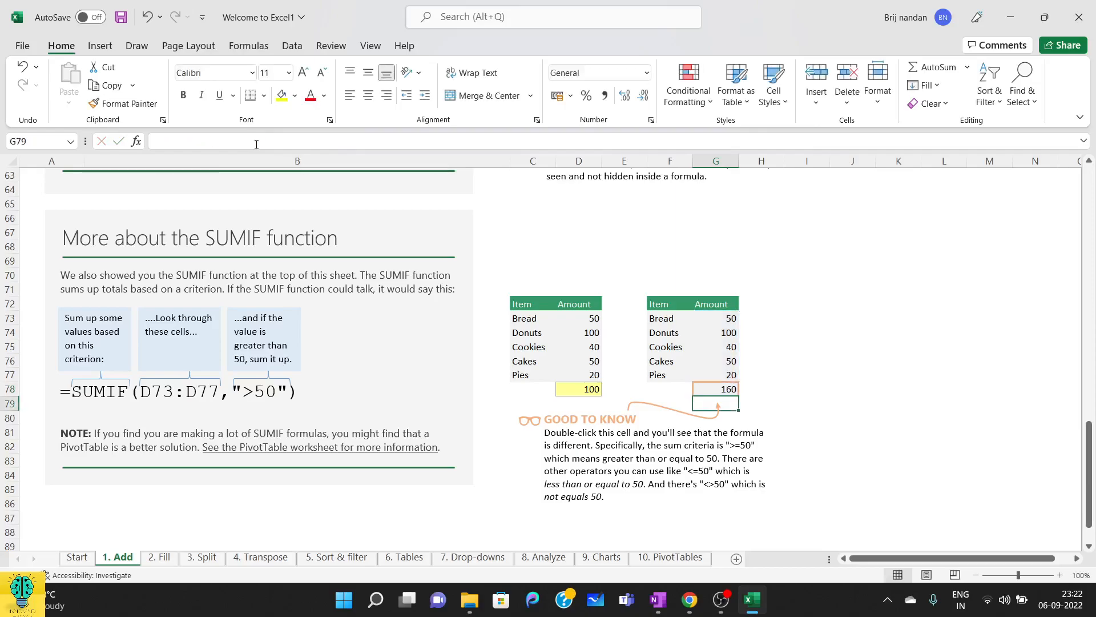
left_click(742, 388)
left_click(727, 391)
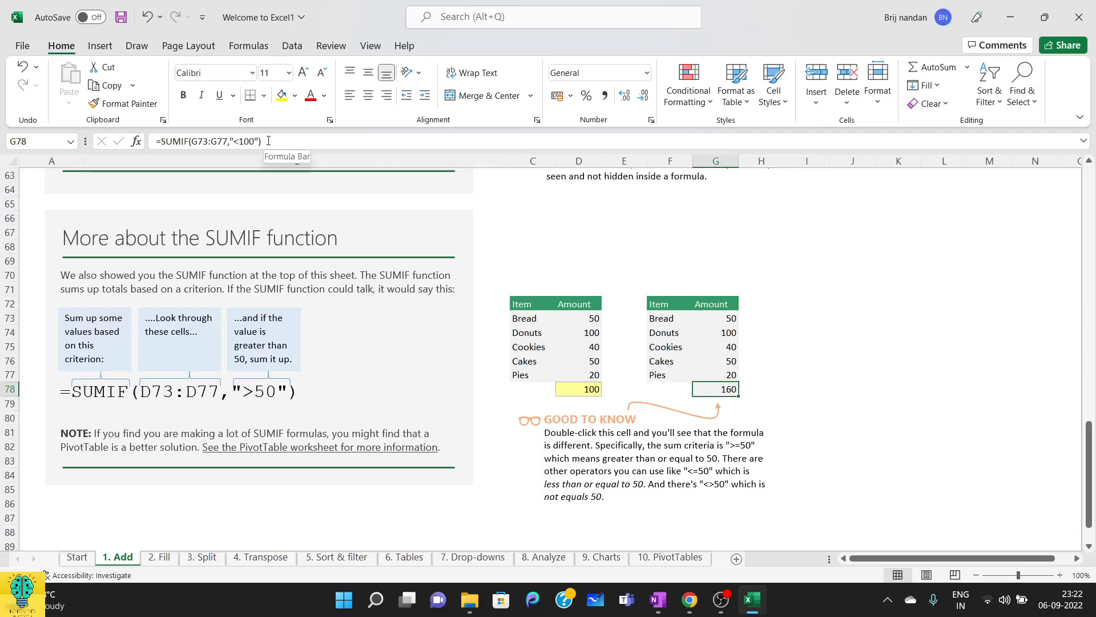
Look over the rest of the 1. Add sheet up to its beginning and go back to the Start sheet
scroll(738, 428, "down", 3)
scroll(738, 428, "down", 2)
scroll(738, 428, "up", 6)
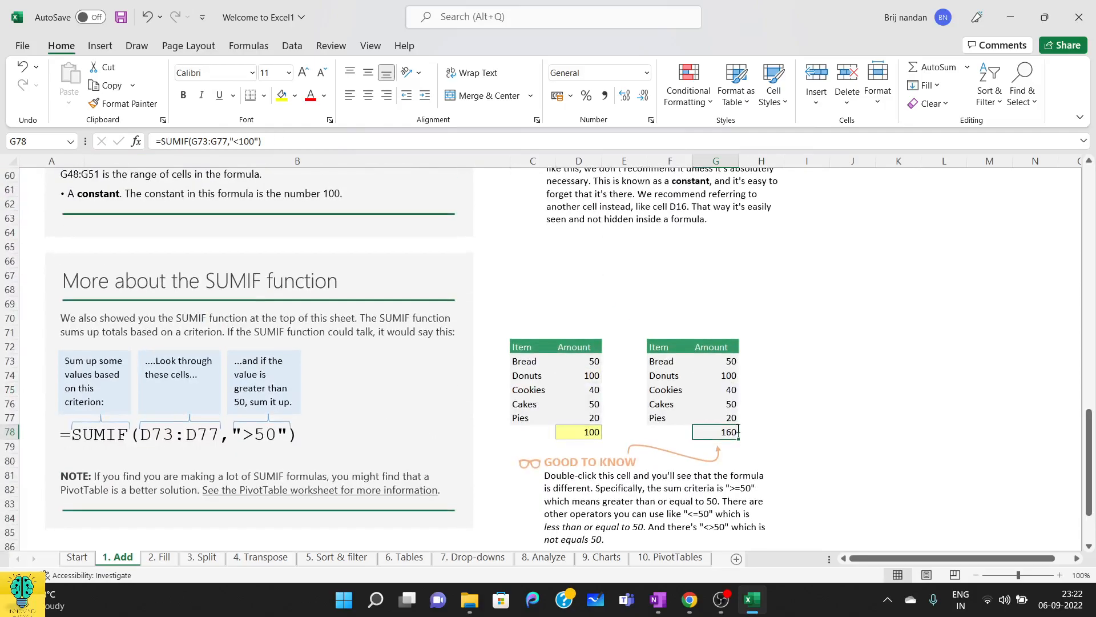
scroll(738, 428, "up", 20)
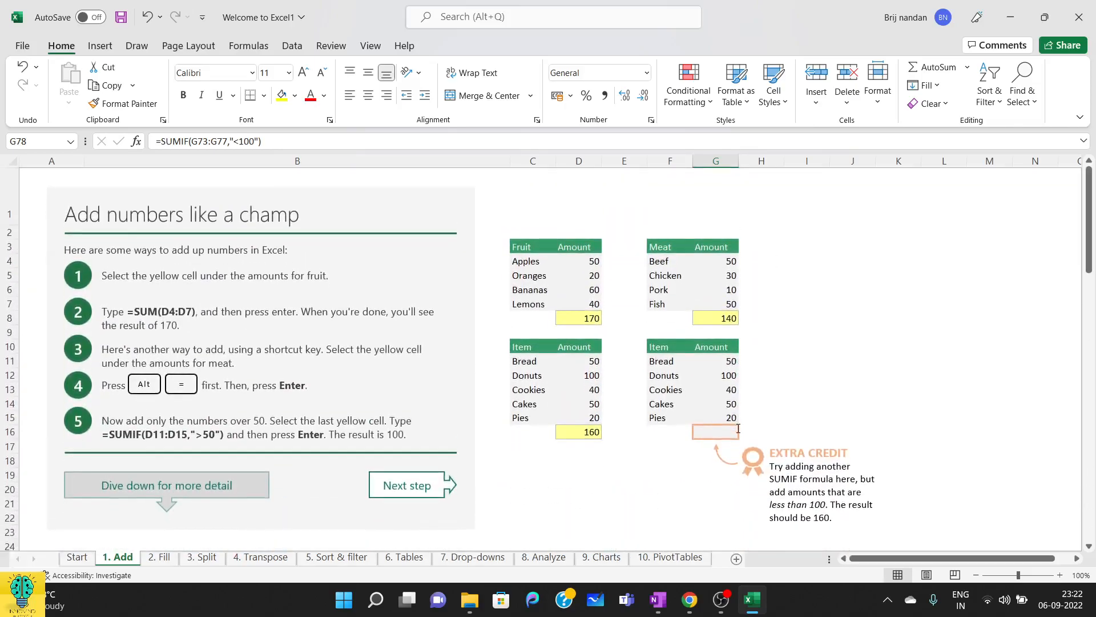
left_click(77, 559)
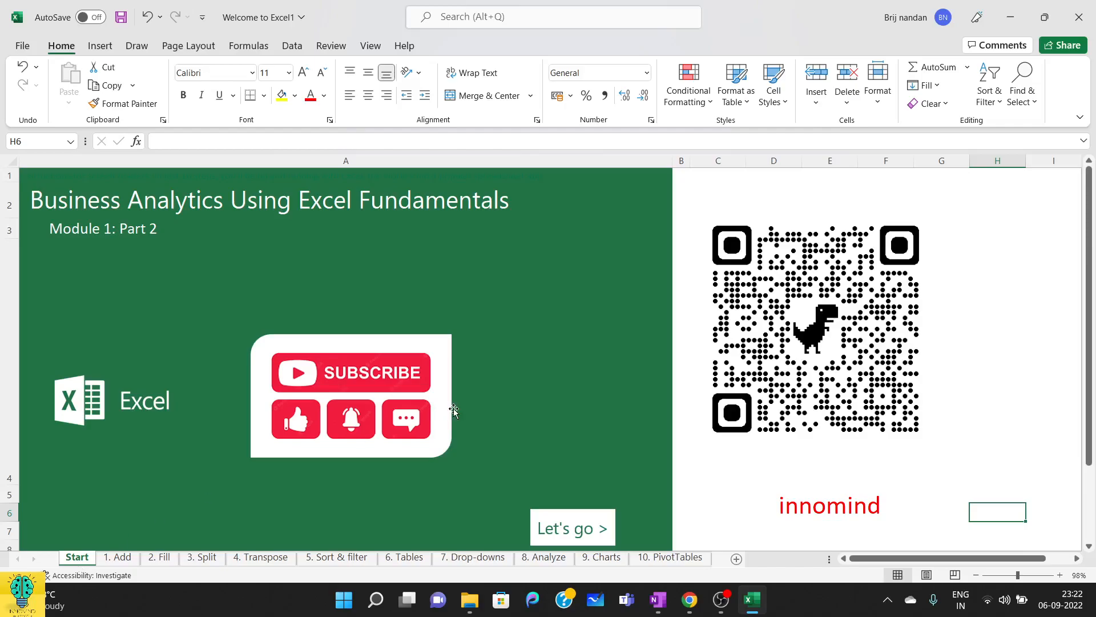